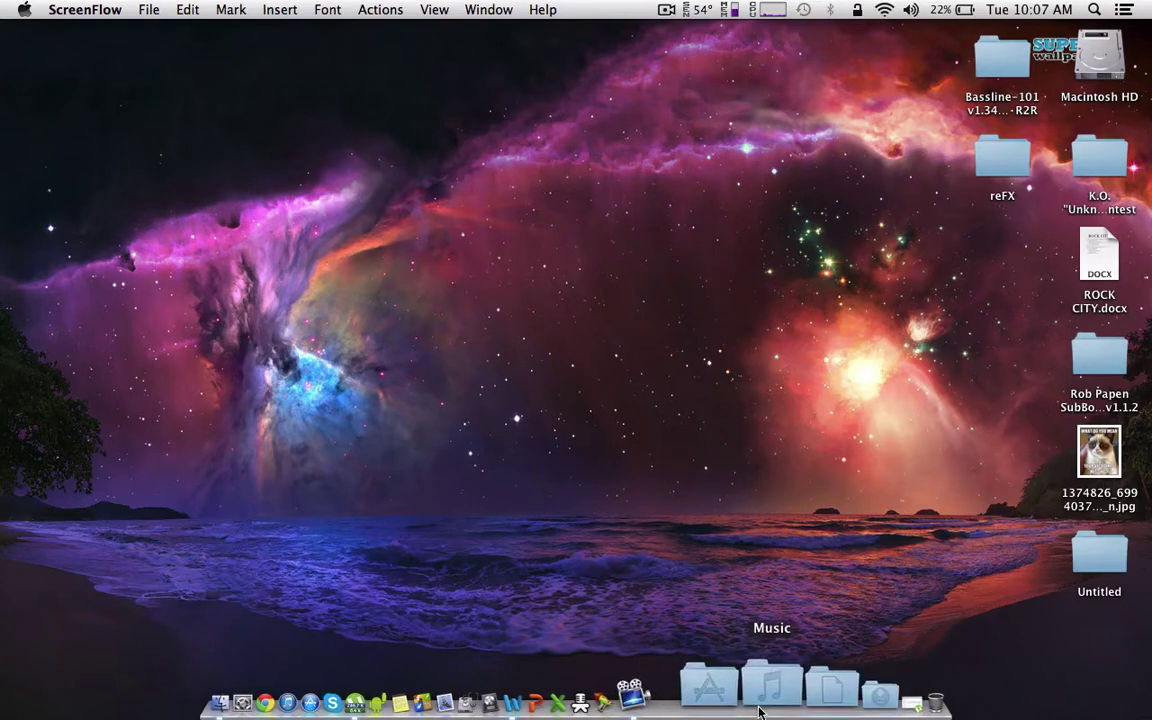
- Open the Untitled project via the Music Dock stack › Logic › Untitled, launching Logic Pro
{"action": "left_click", "coordinate": [759, 705]}
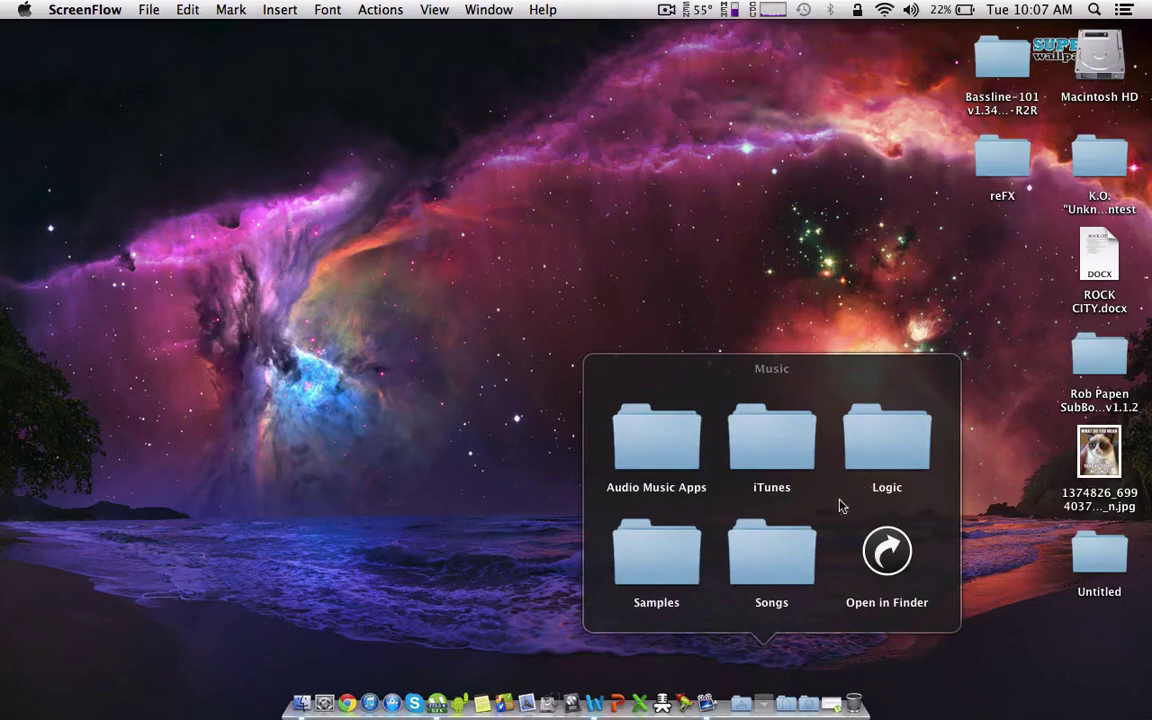
{"action": "left_click", "coordinate": [784, 554]}
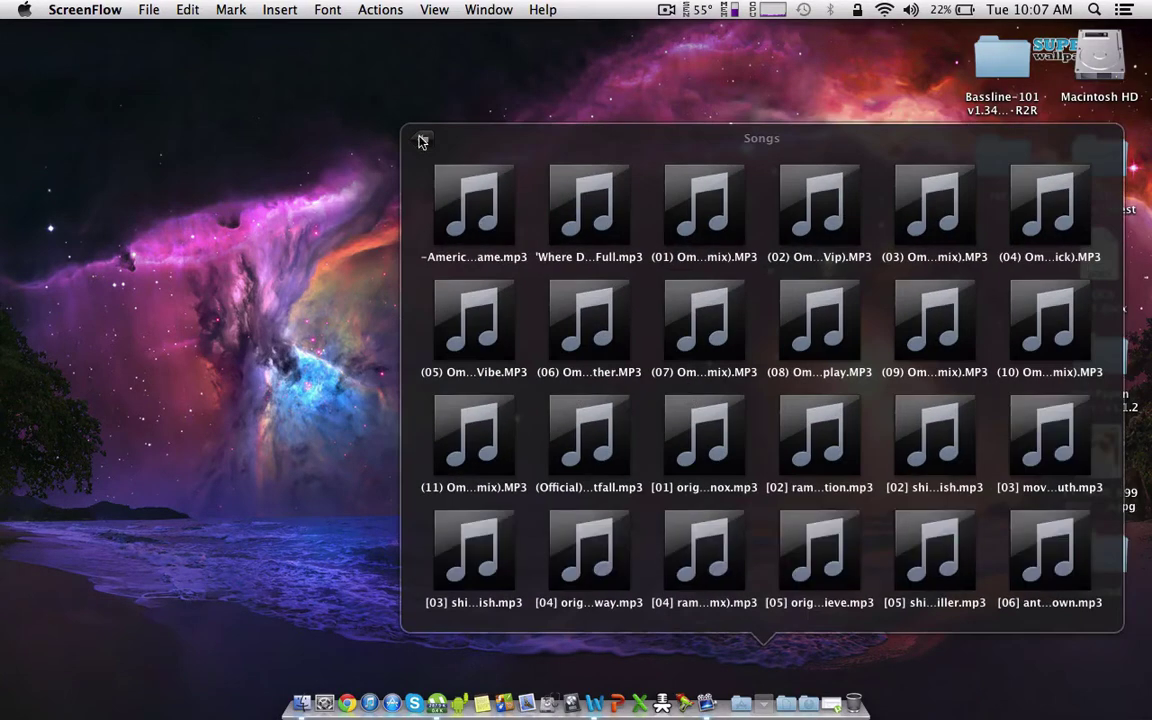
{"action": "left_click", "coordinate": [376, 126]}
{"action": "left_click", "coordinate": [909, 463]}
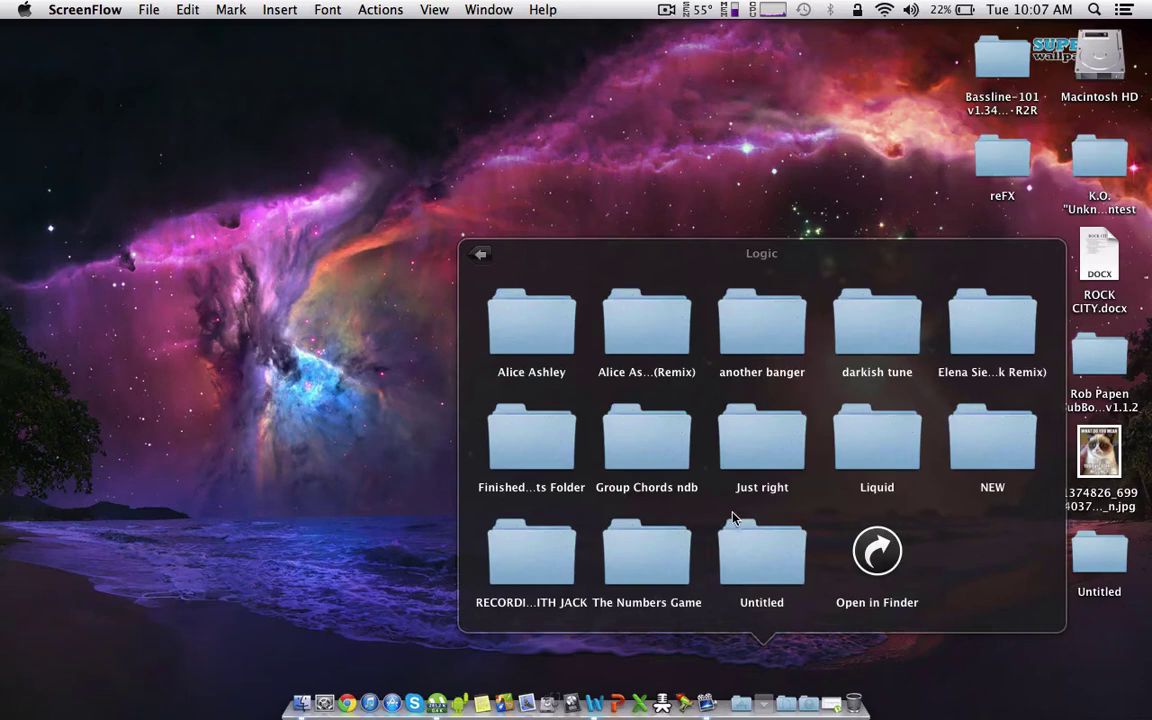
{"action": "left_click", "coordinate": [732, 574]}
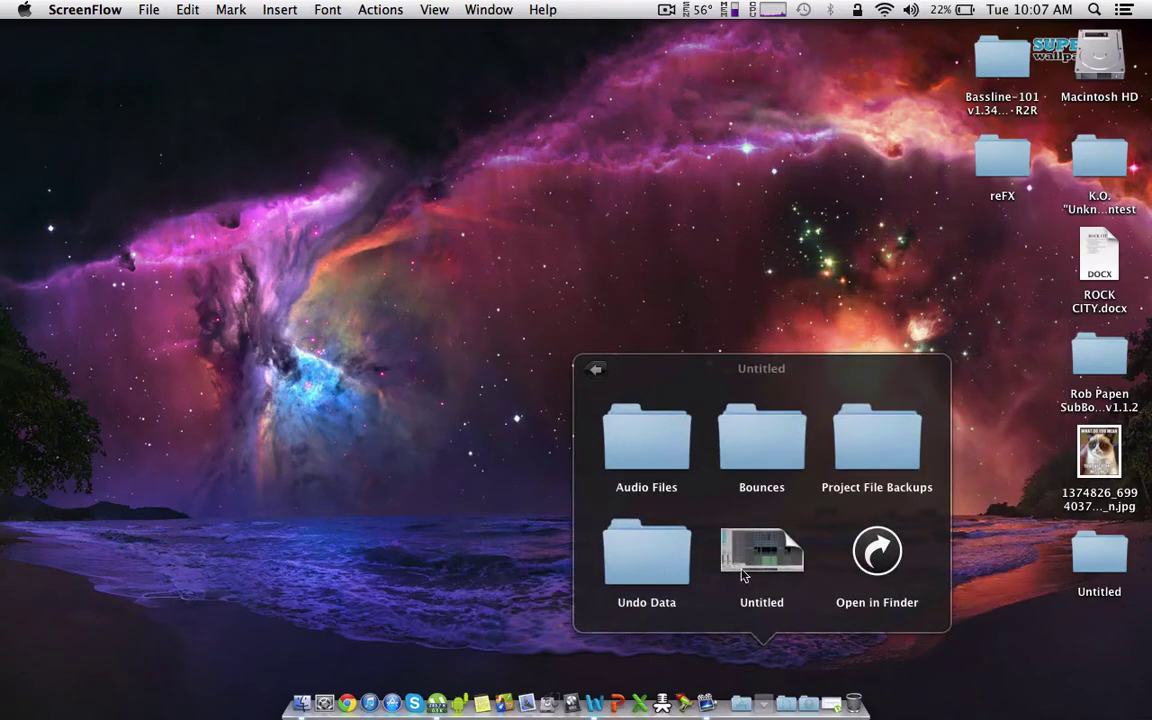
{"action": "left_click", "coordinate": [745, 572]}
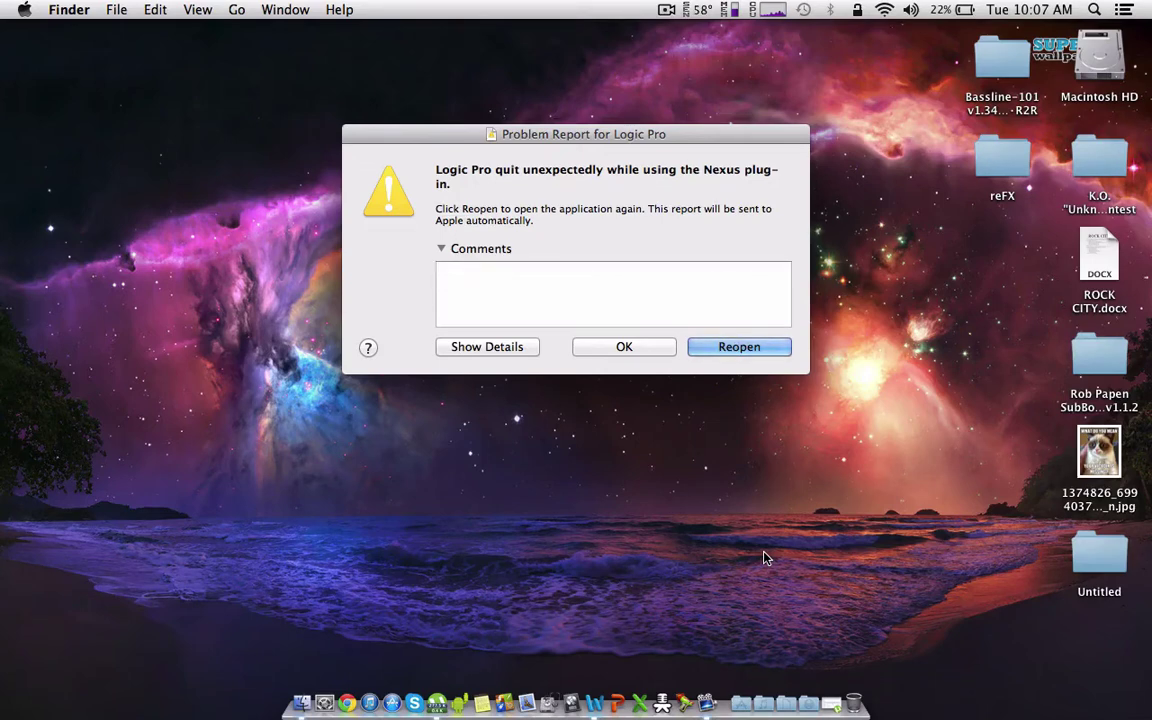
- Dismiss the Logic Pro problem report about the Nexus plug-in crash
{"action": "left_click", "coordinate": [603, 346]}
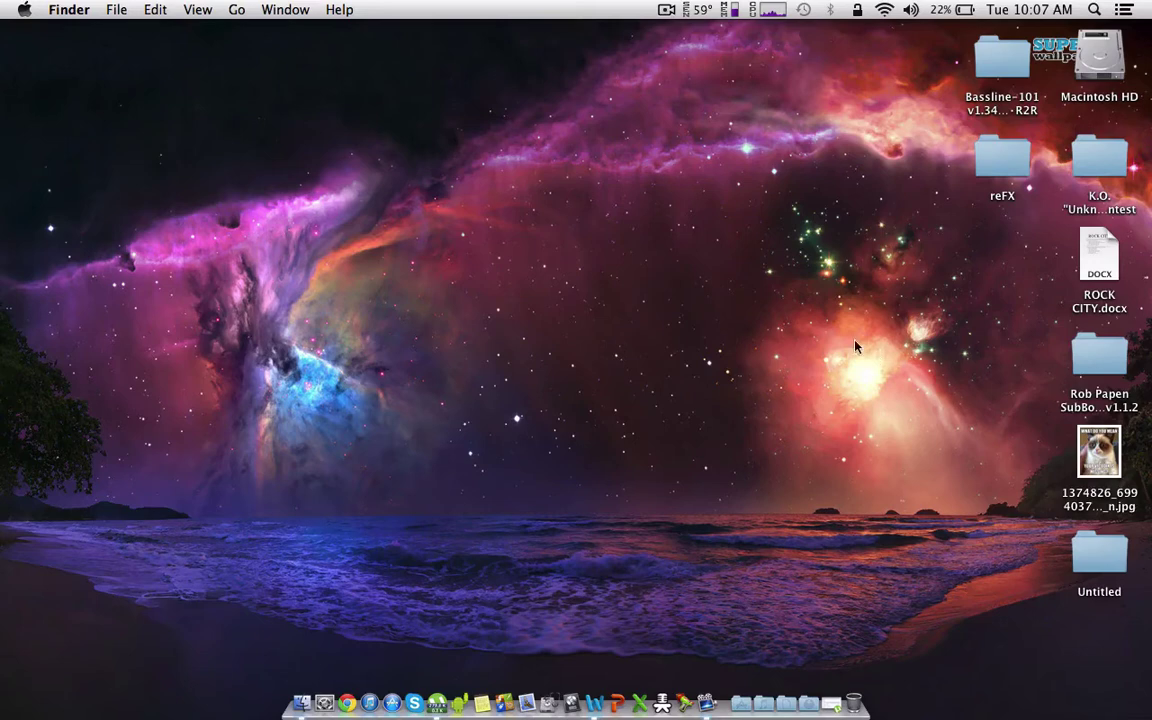
- Browse from Macintosh HD through Library › Audio › Plug-Ins into the Components folder
{"action": "double_click", "coordinate": [1100, 55]}
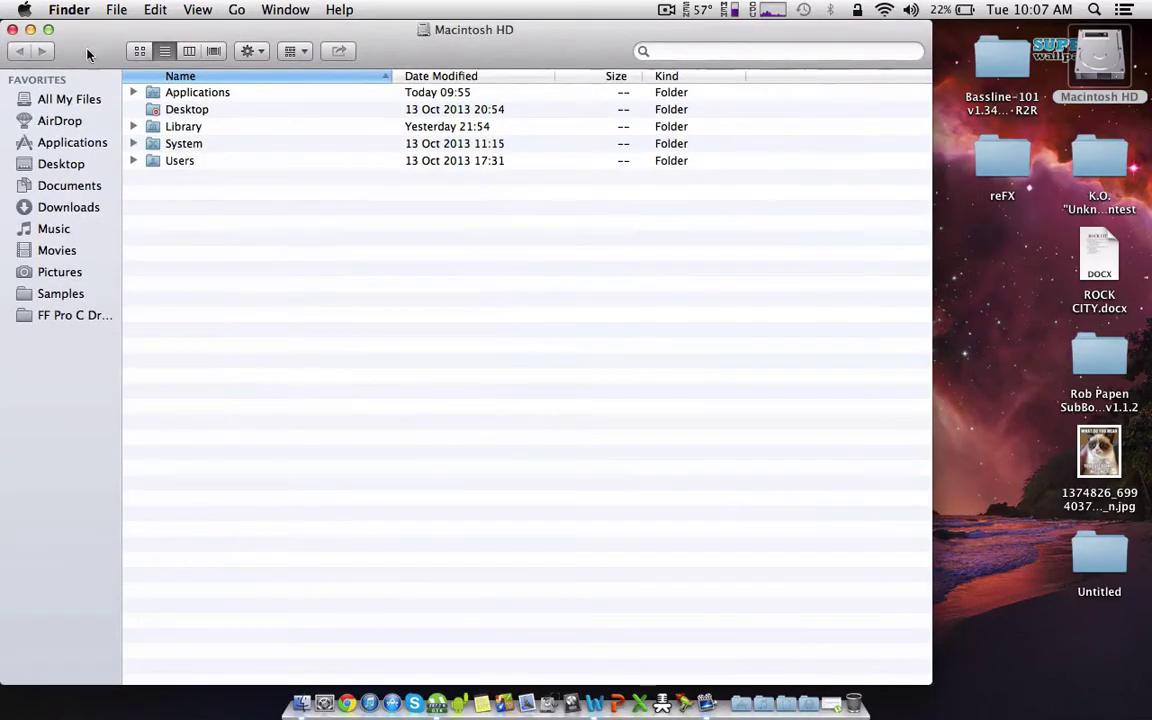
{"action": "left_click", "coordinate": [12, 29]}
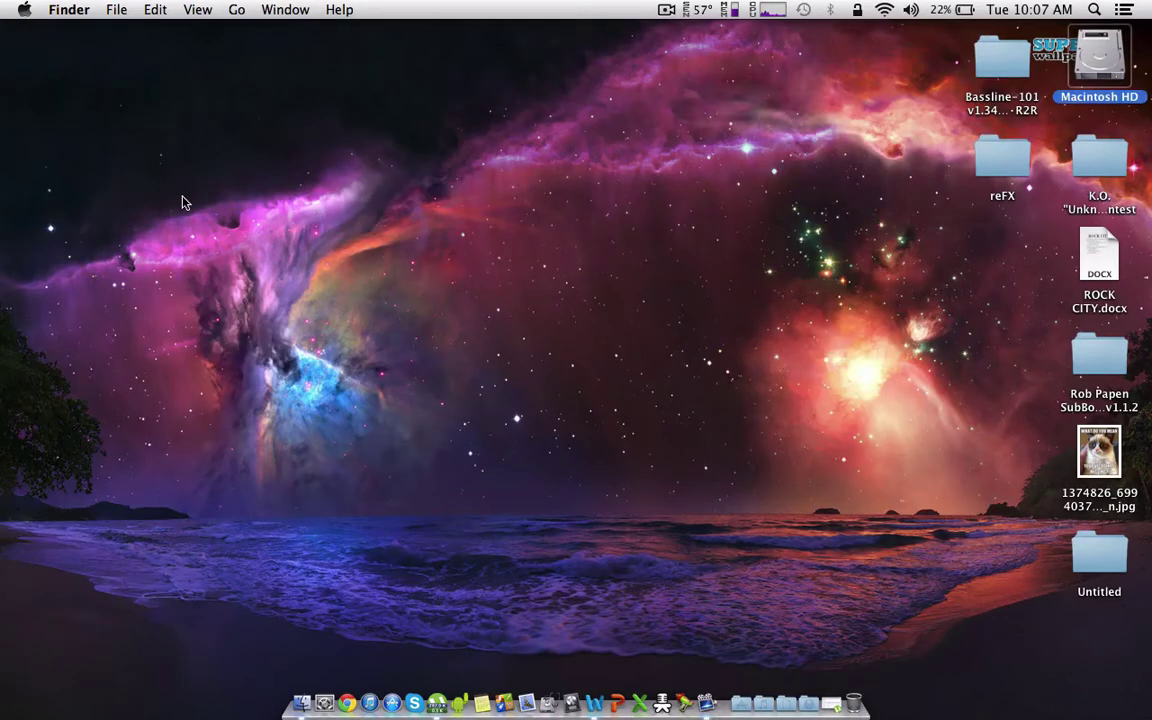
{"action": "key", "text": "super+shift+c"}
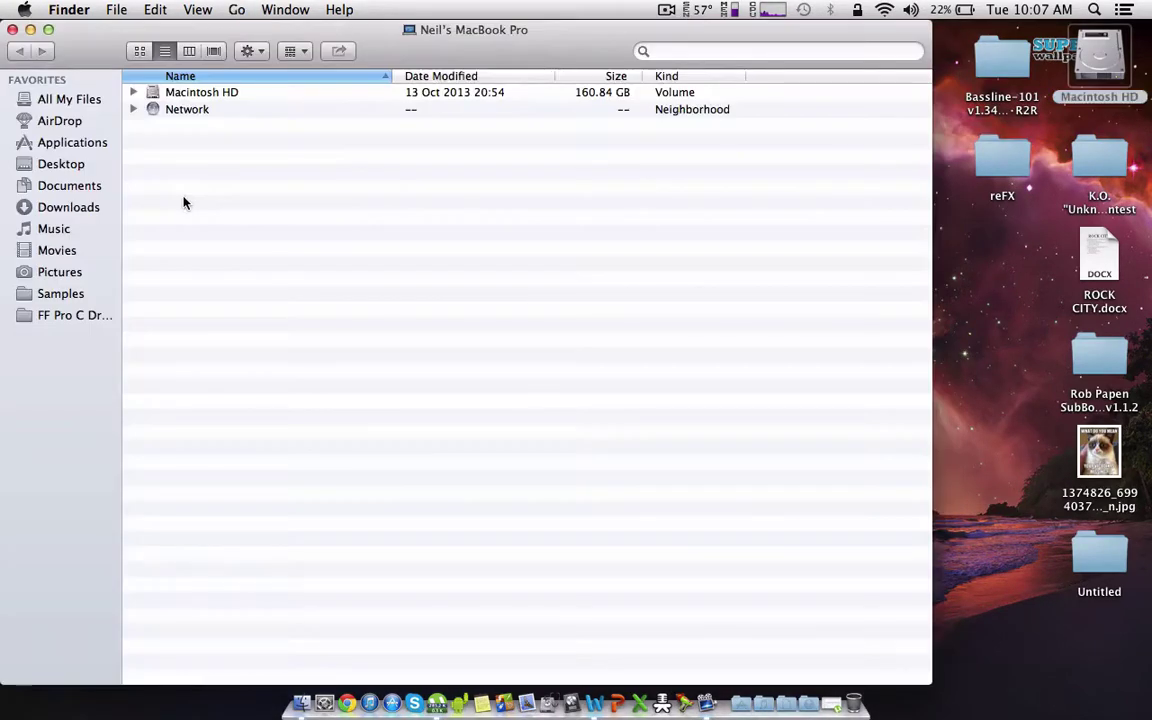
{"action": "double_click", "coordinate": [156, 93]}
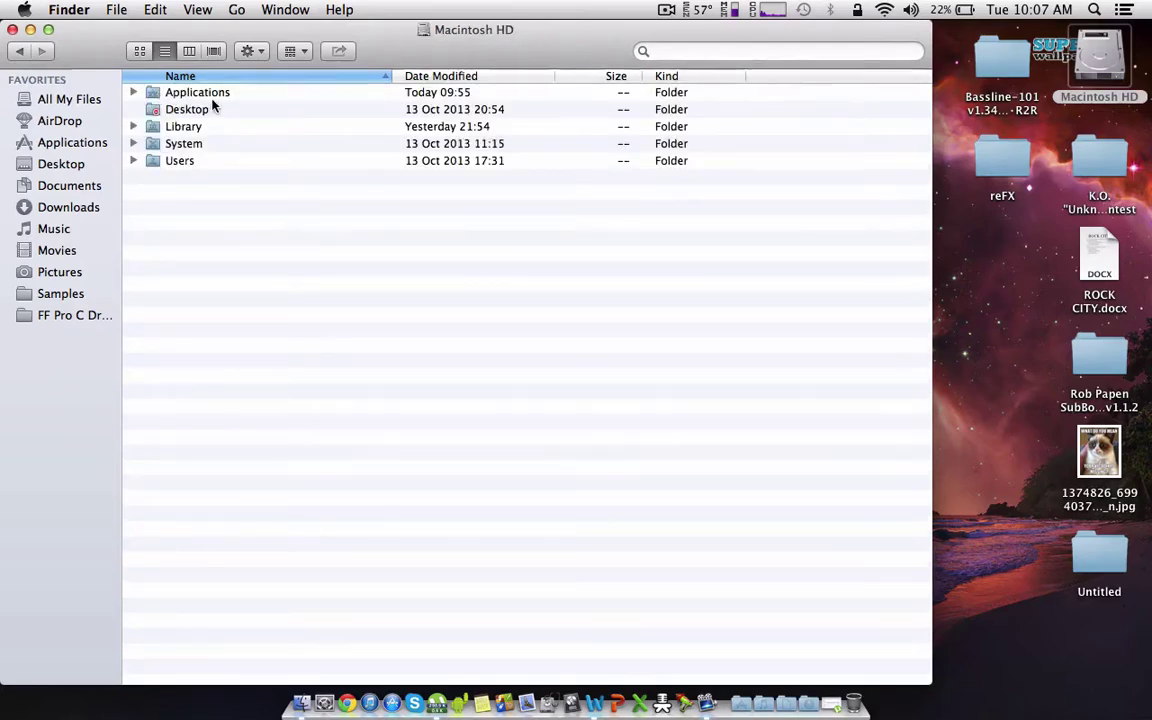
{"action": "left_click", "coordinate": [152, 129]}
{"action": "double_click", "coordinate": [152, 130]}
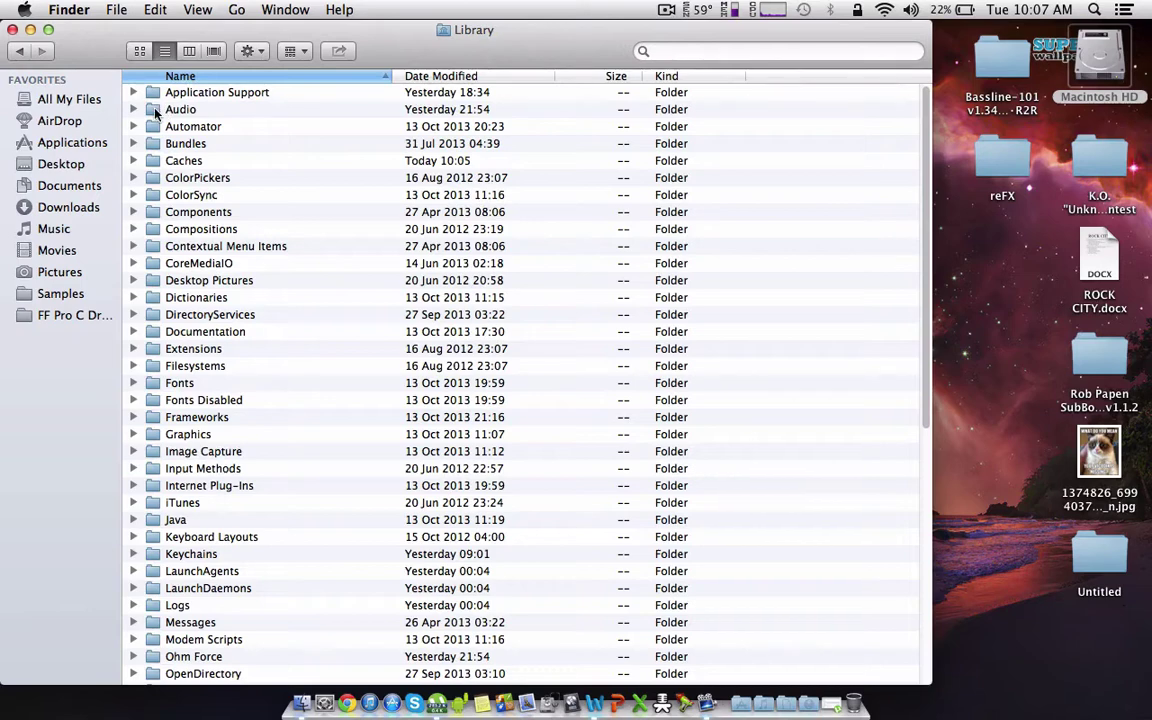
{"action": "double_click", "coordinate": [160, 110]}
{"action": "left_click", "coordinate": [172, 197]}
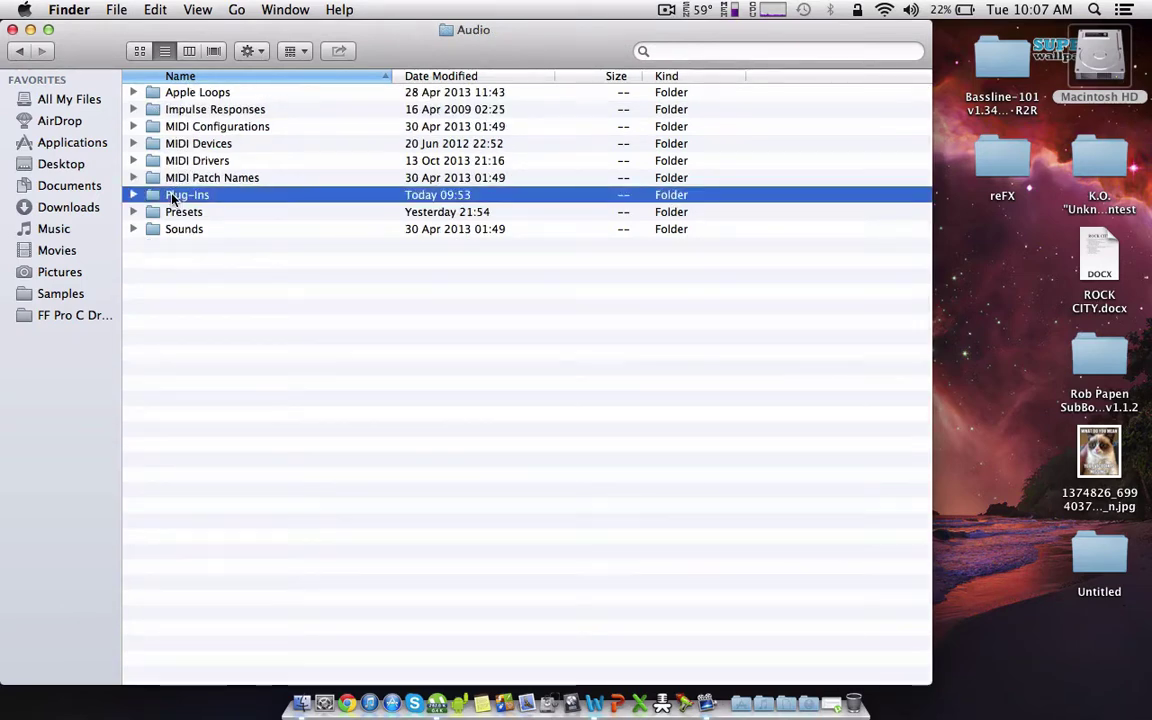
{"action": "double_click", "coordinate": [172, 197]}
{"action": "left_click", "coordinate": [180, 95]}
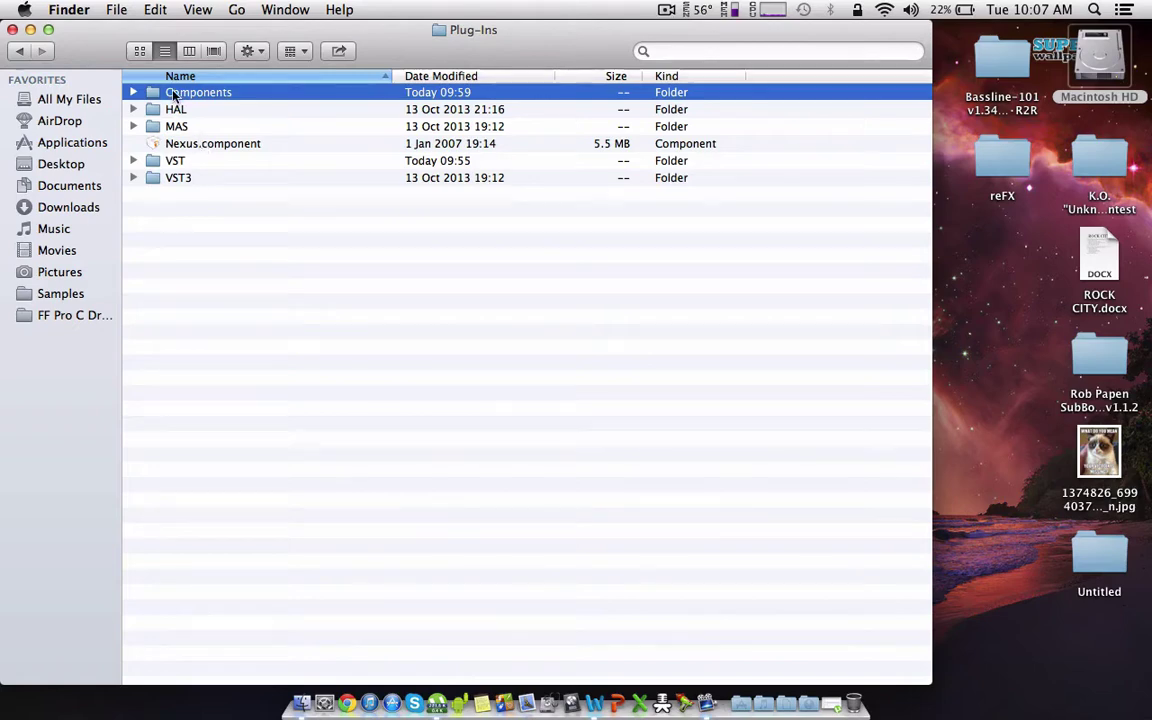
{"action": "double_click", "coordinate": [175, 91]}
{"action": "scroll", "coordinate": [195, 235], "scroll_direction": "down", "scroll_amount": 1}
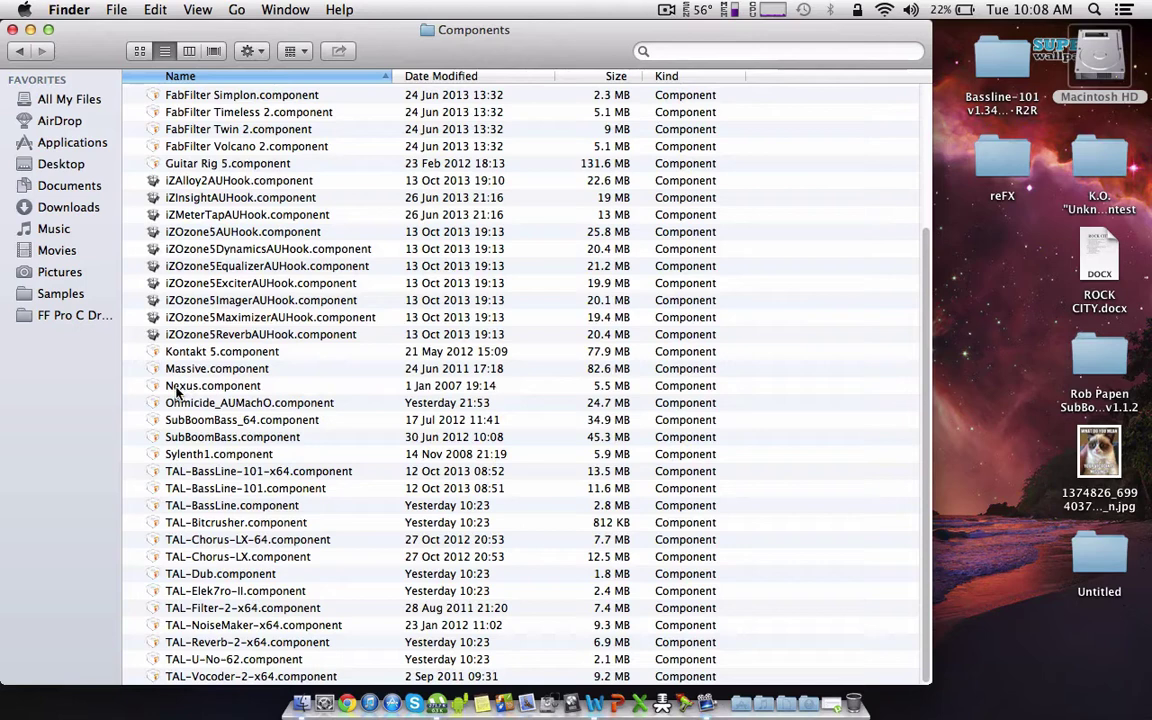
- Drag a copy of Nexus.component from Components onto the desktop
{"action": "left_click", "coordinate": [205, 386]}
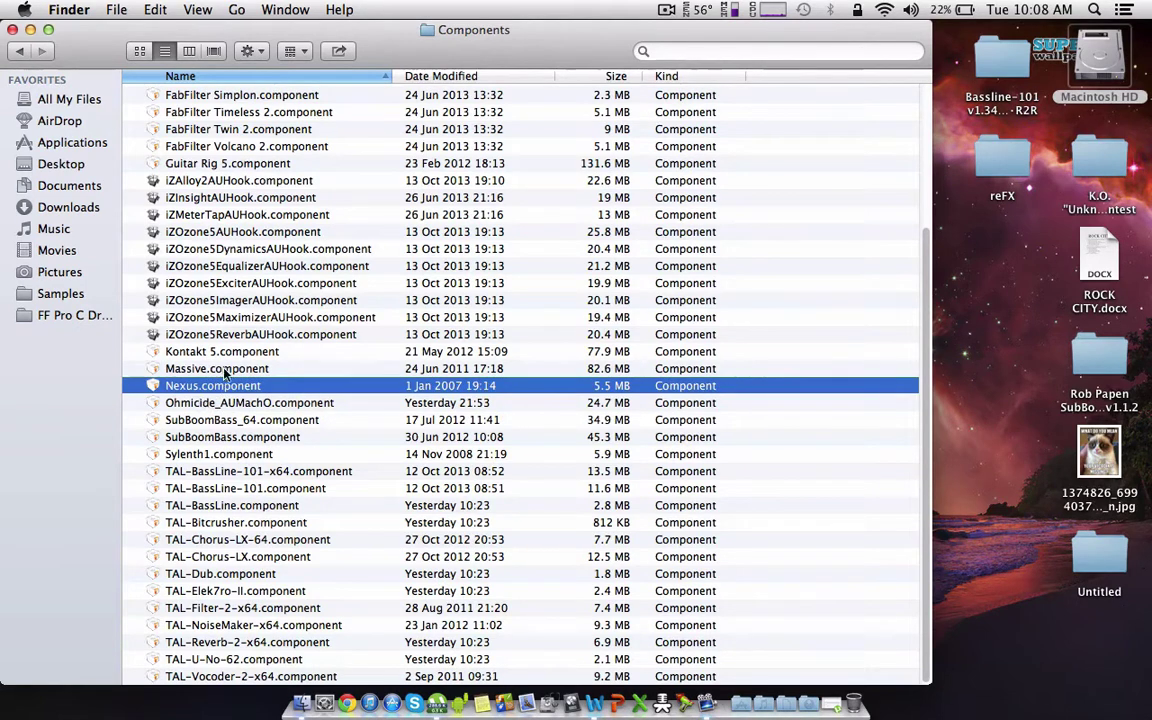
{"action": "left_click", "coordinate": [21, 51]}
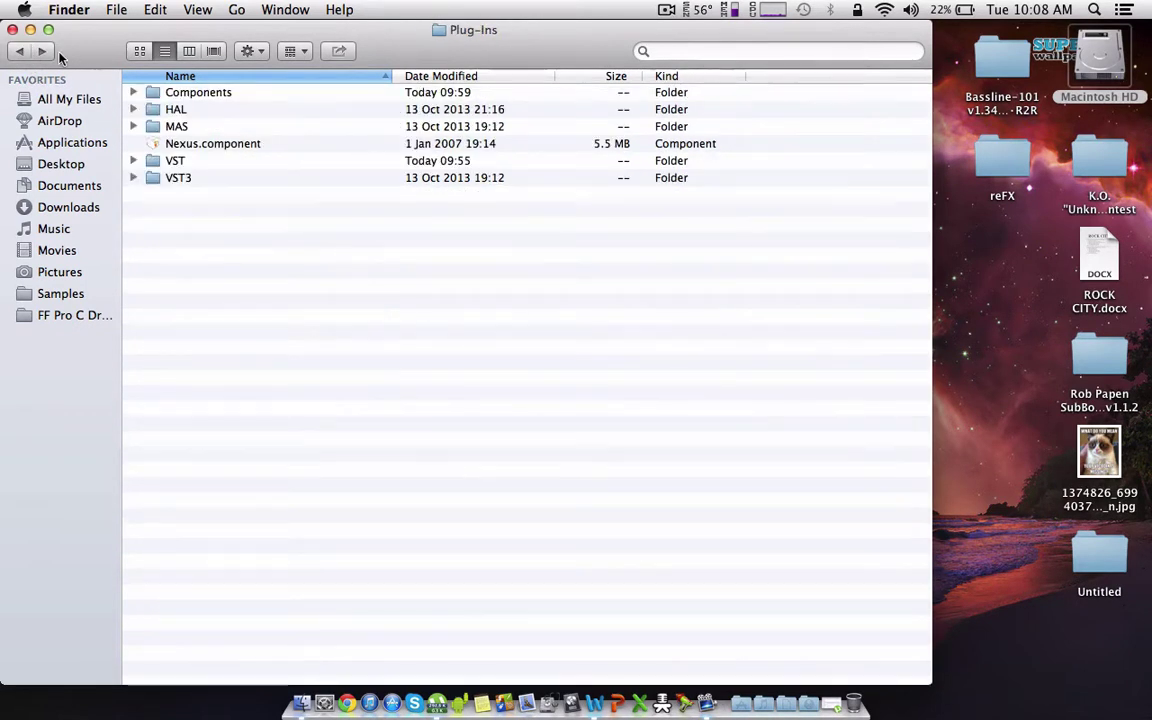
{"action": "left_click", "coordinate": [45, 51]}
{"action": "left_click", "coordinate": [178, 388]}
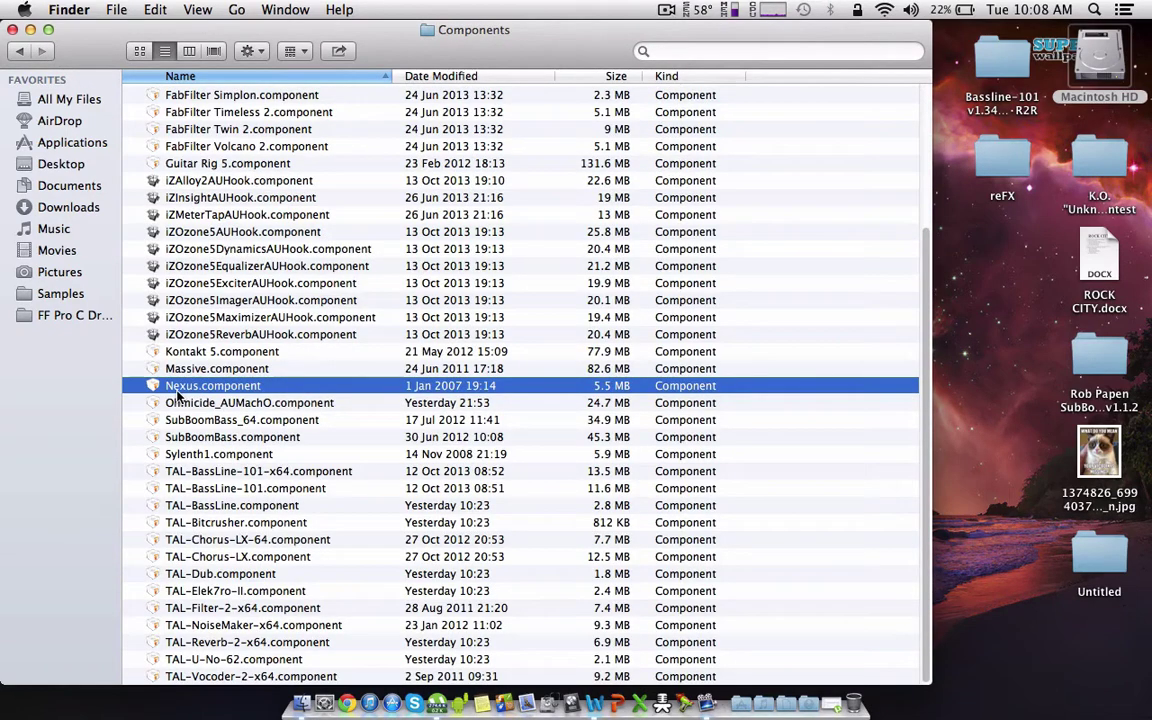
{"action": "left_click_drag", "start_coordinate": [178, 396], "coordinate": [993, 342]}
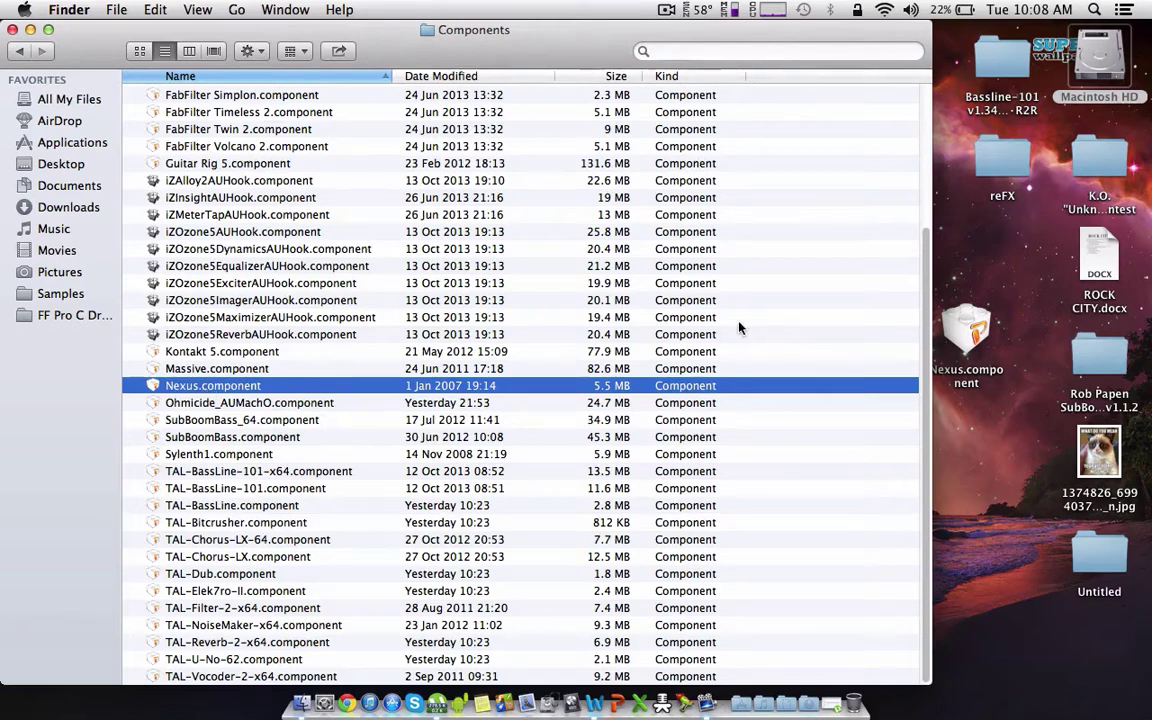
- Move the original Nexus.component to the Trash with the admin password, then empty the Trash
{"action": "key", "text": "super+BackSpace"}
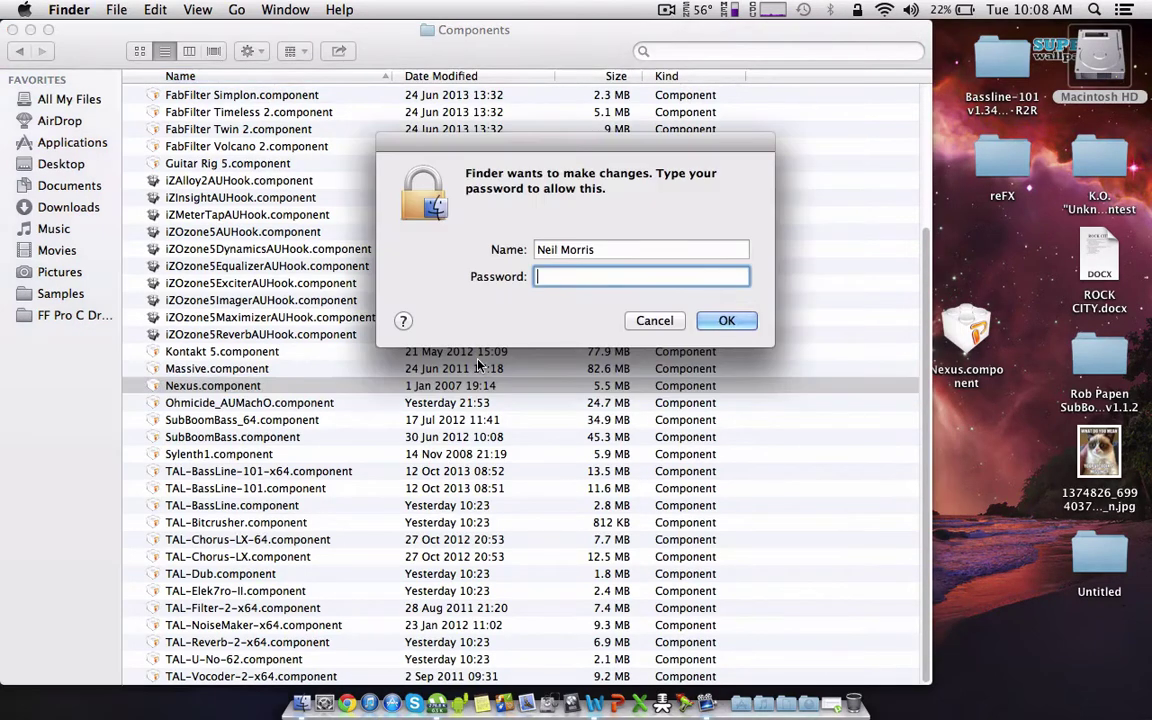
{"action": "type", "text": "•••••••••••"}
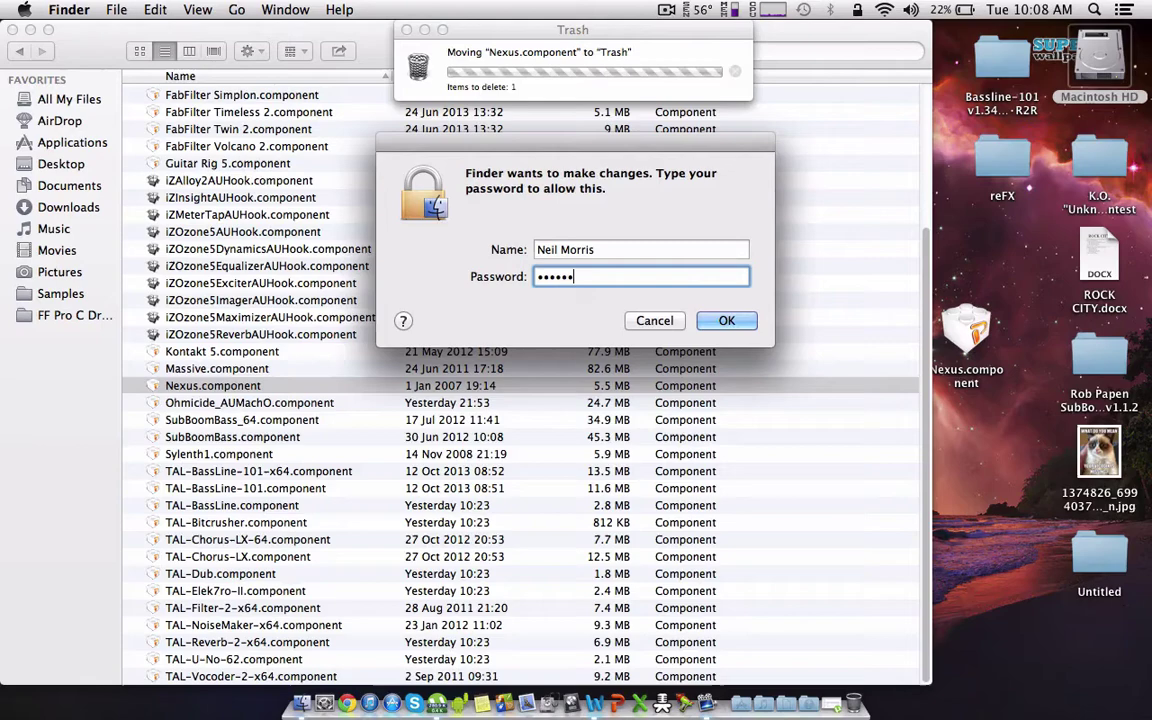
{"action": "key", "text": "Return"}
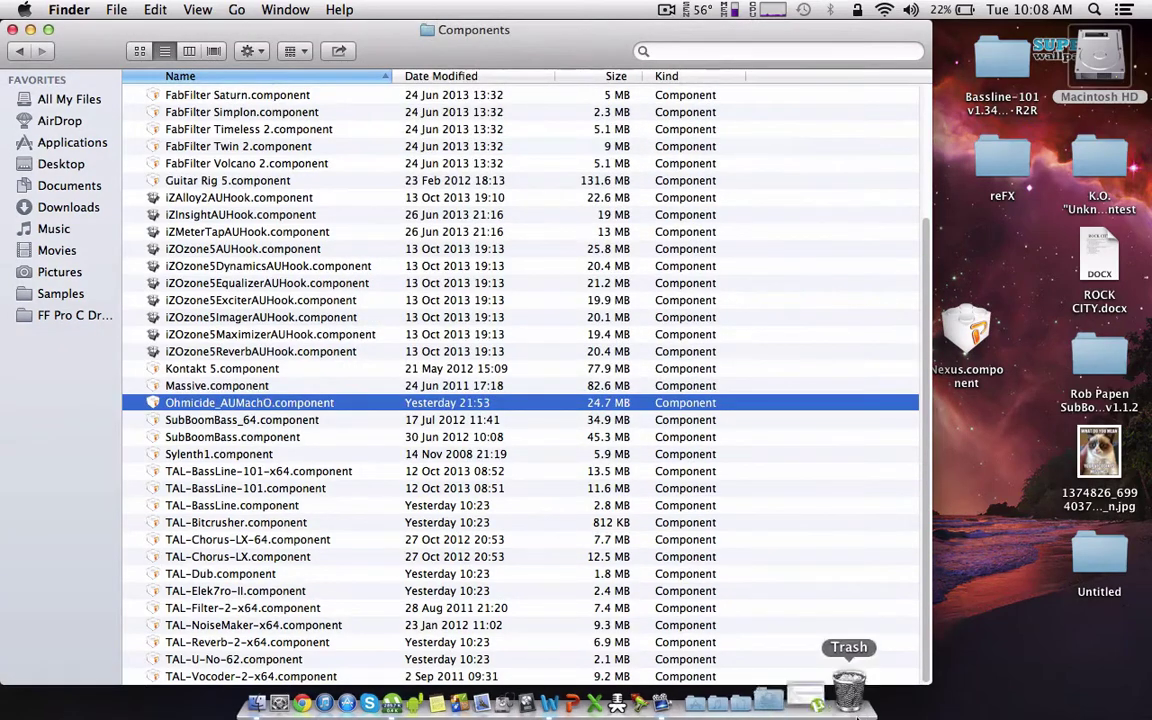
{"action": "left_click", "coordinate": [854, 703]}
{"action": "left_click", "coordinate": [1118, 82]}
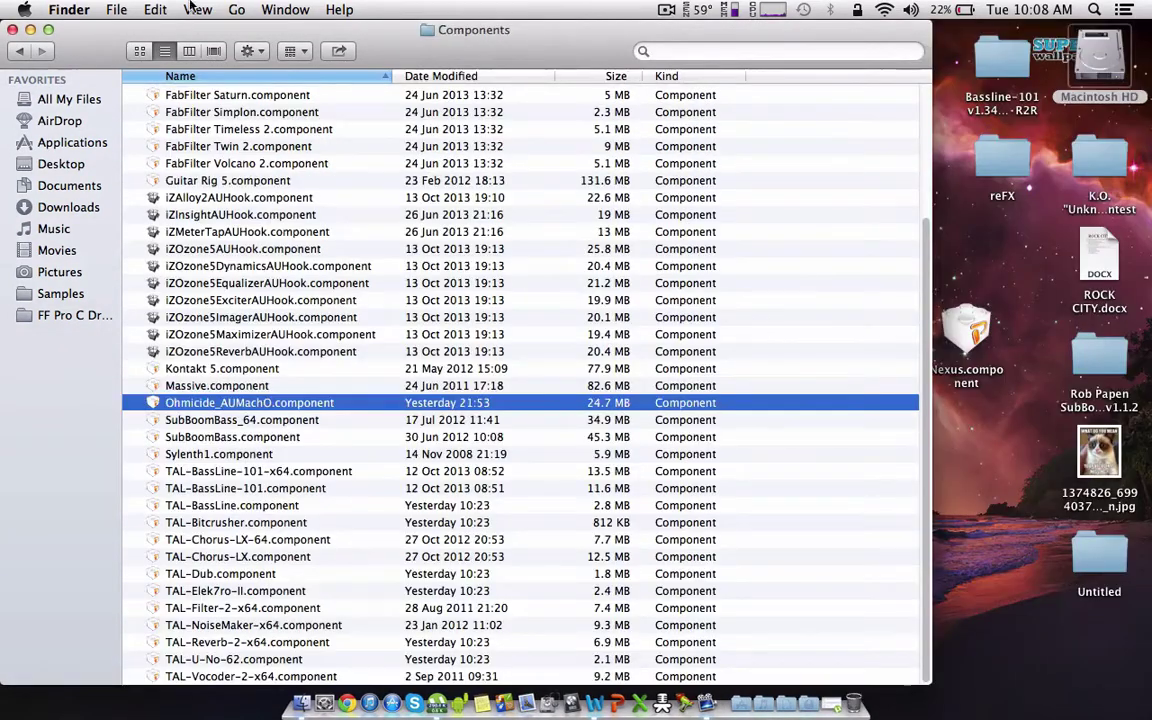
- Minimise the Components window and reopen the Untitled project from Music › Logic › Untitled
{"action": "left_click", "coordinate": [30, 29]}
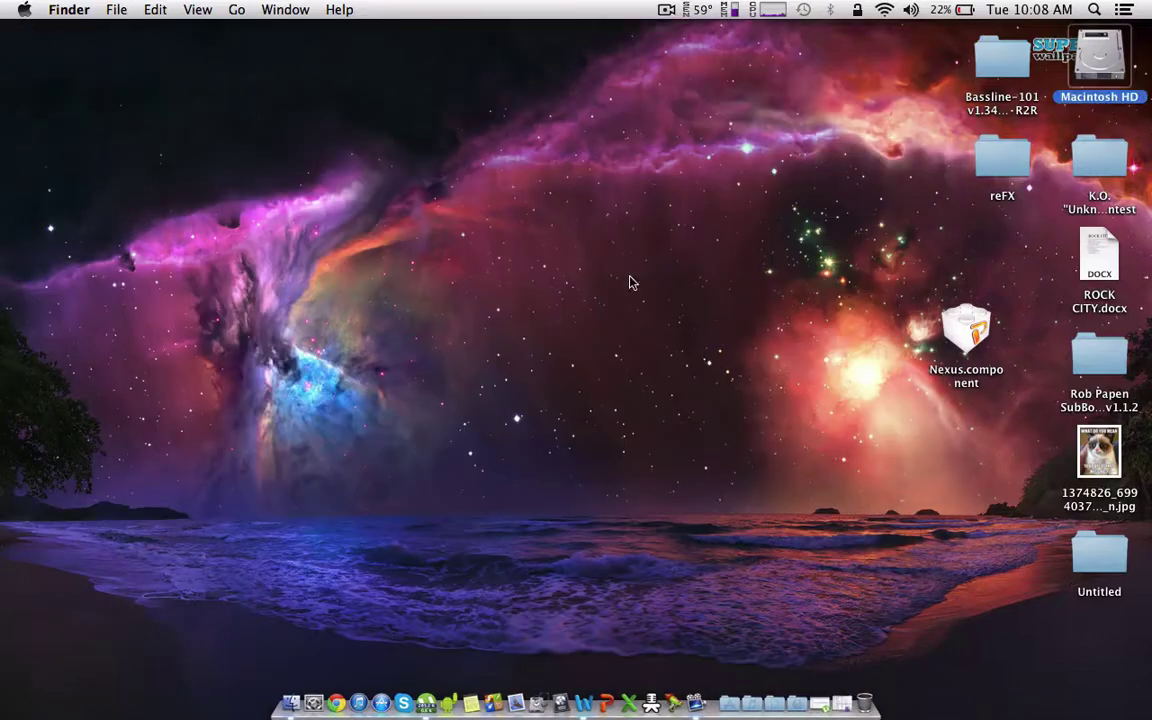
{"action": "left_click", "coordinate": [751, 703]}
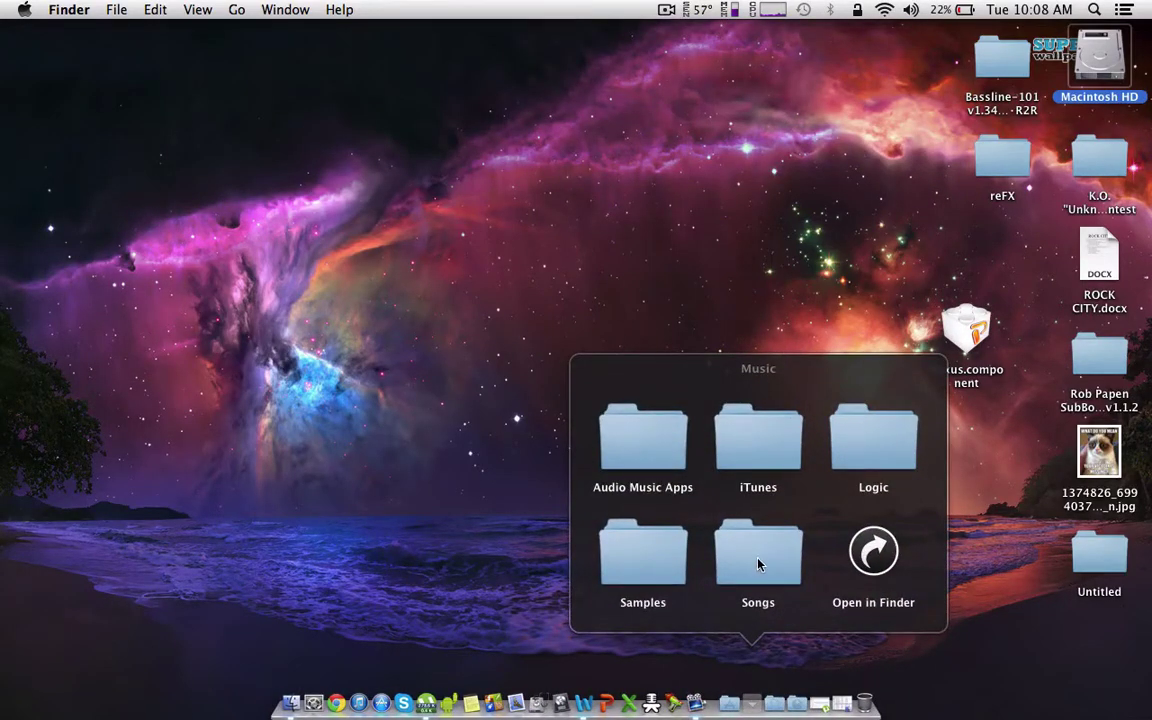
{"action": "left_click", "coordinate": [873, 440]}
{"action": "left_click", "coordinate": [754, 570]}
{"action": "left_click", "coordinate": [755, 575]}
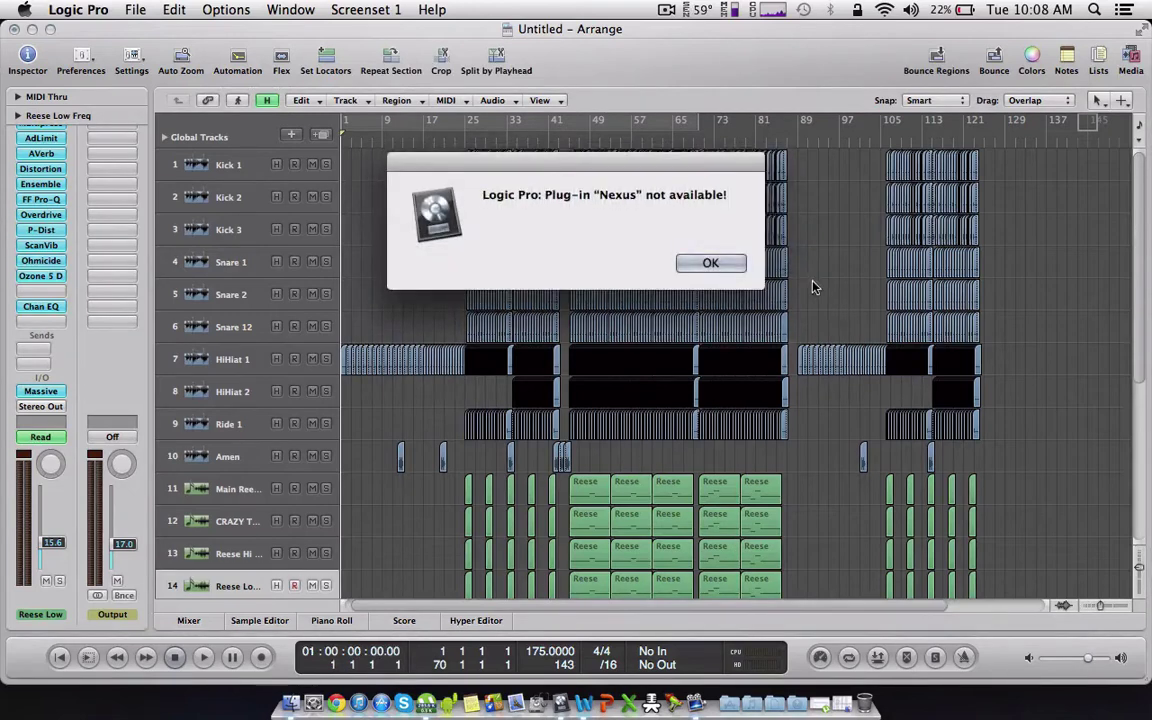
- Dismiss the Nexus-not-available alert and inspect tracks 12, 13, Main Reese and Amen
{"action": "key", "text": "Return"}
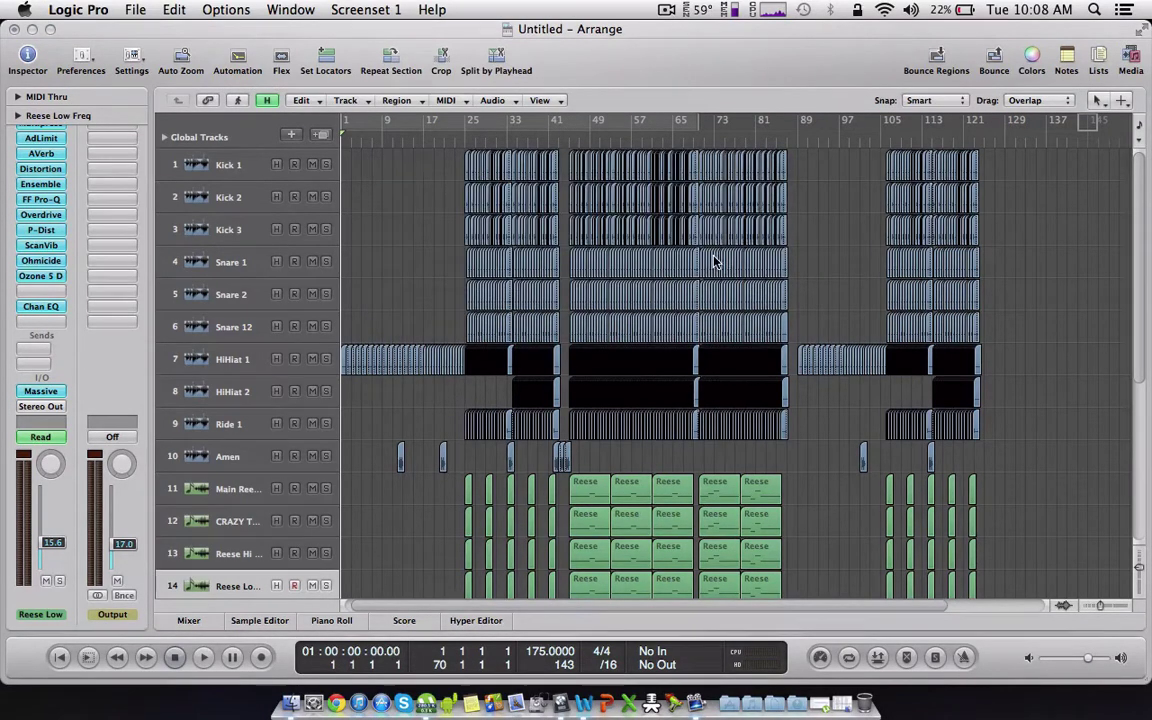
{"action": "left_click", "coordinate": [240, 532]}
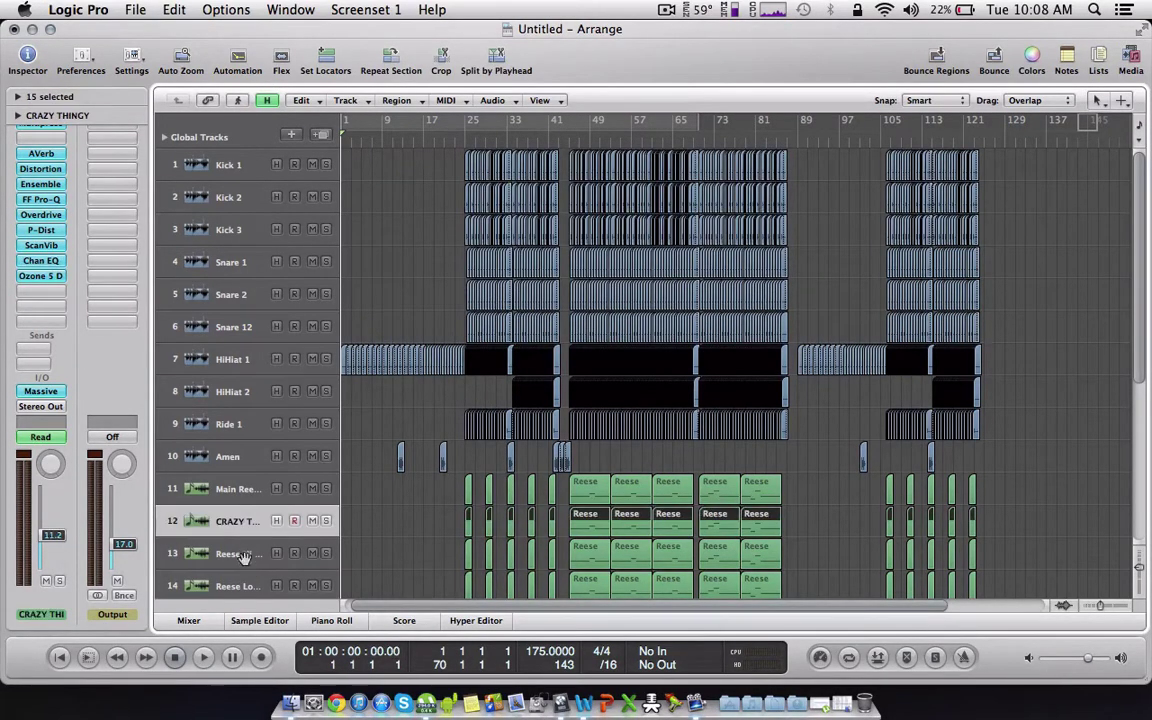
{"action": "left_click", "coordinate": [240, 552]}
{"action": "left_click", "coordinate": [255, 522]}
{"action": "left_click", "coordinate": [250, 490]}
{"action": "left_click", "coordinate": [250, 454]}
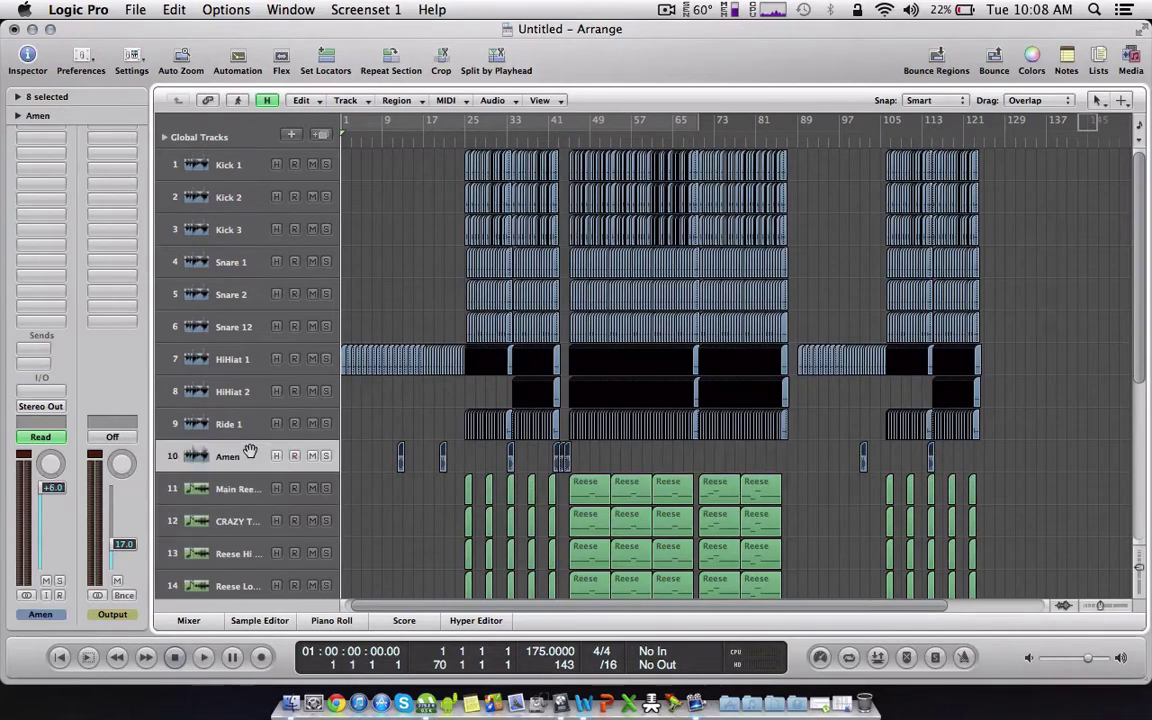
- Inspect the Reverse Fx, Fx and Arp 2 tracks further down the arrangement
{"action": "scroll", "coordinate": [240, 470], "scroll_direction": "down", "scroll_amount": 6}
{"action": "left_click", "coordinate": [229, 490]}
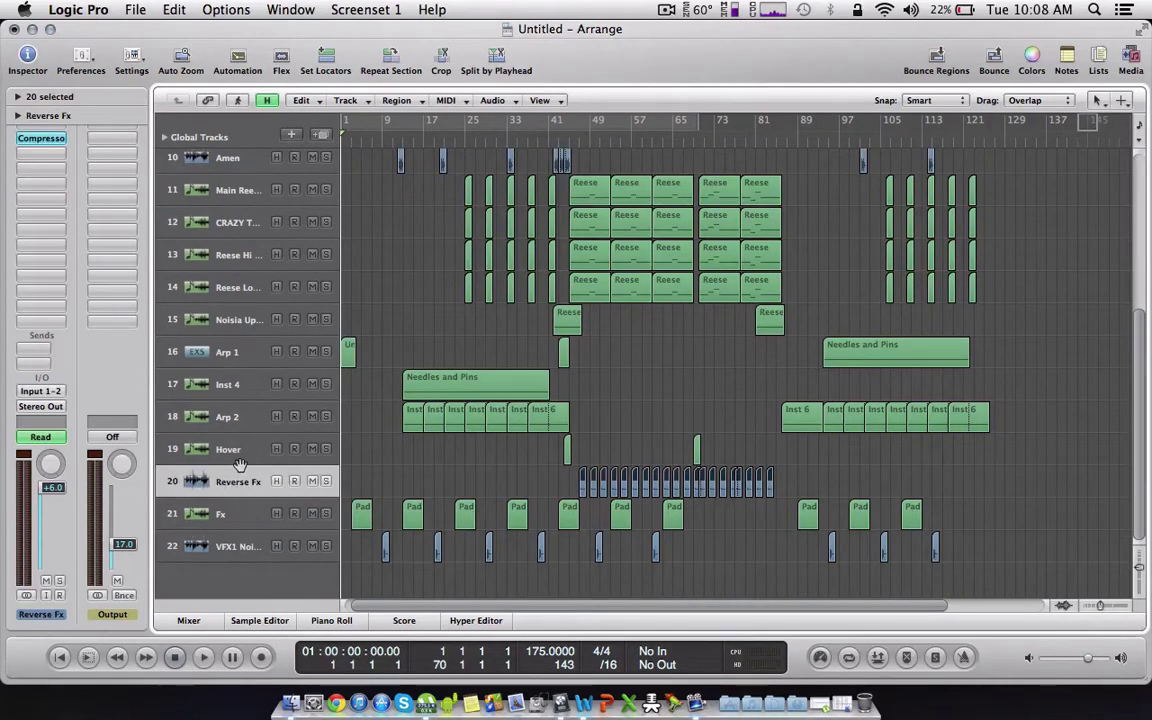
{"action": "left_click", "coordinate": [210, 512]}
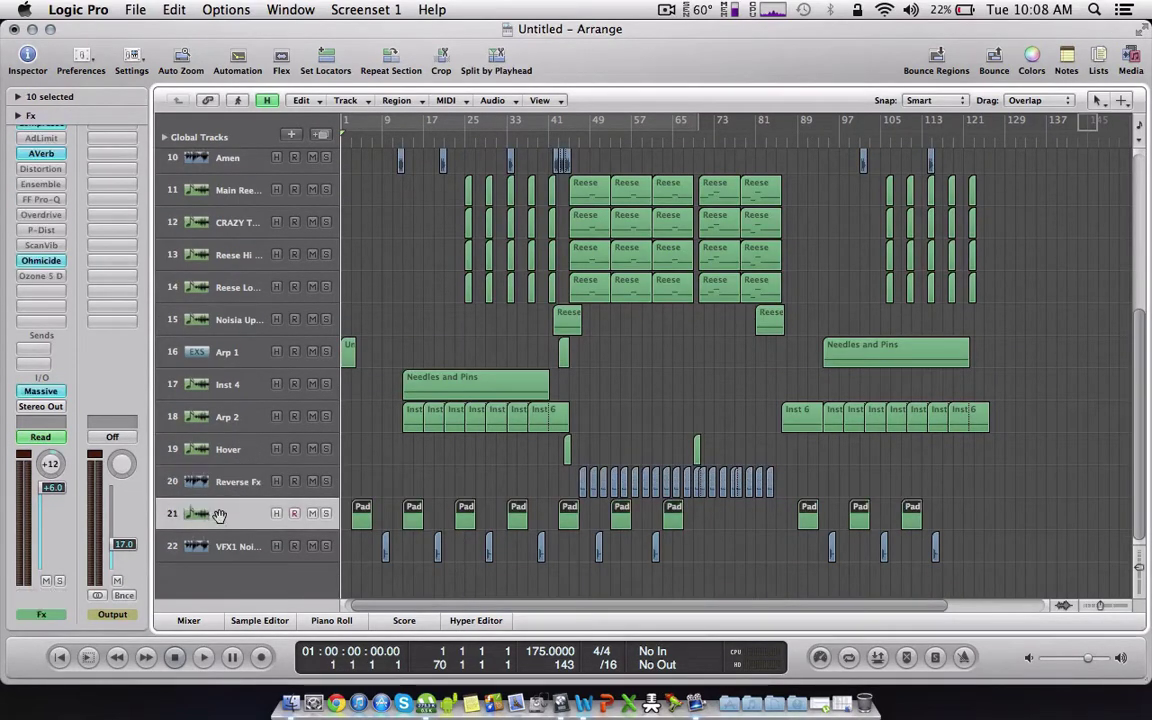
{"action": "left_click", "coordinate": [228, 448]}
{"action": "left_click", "coordinate": [224, 415]}
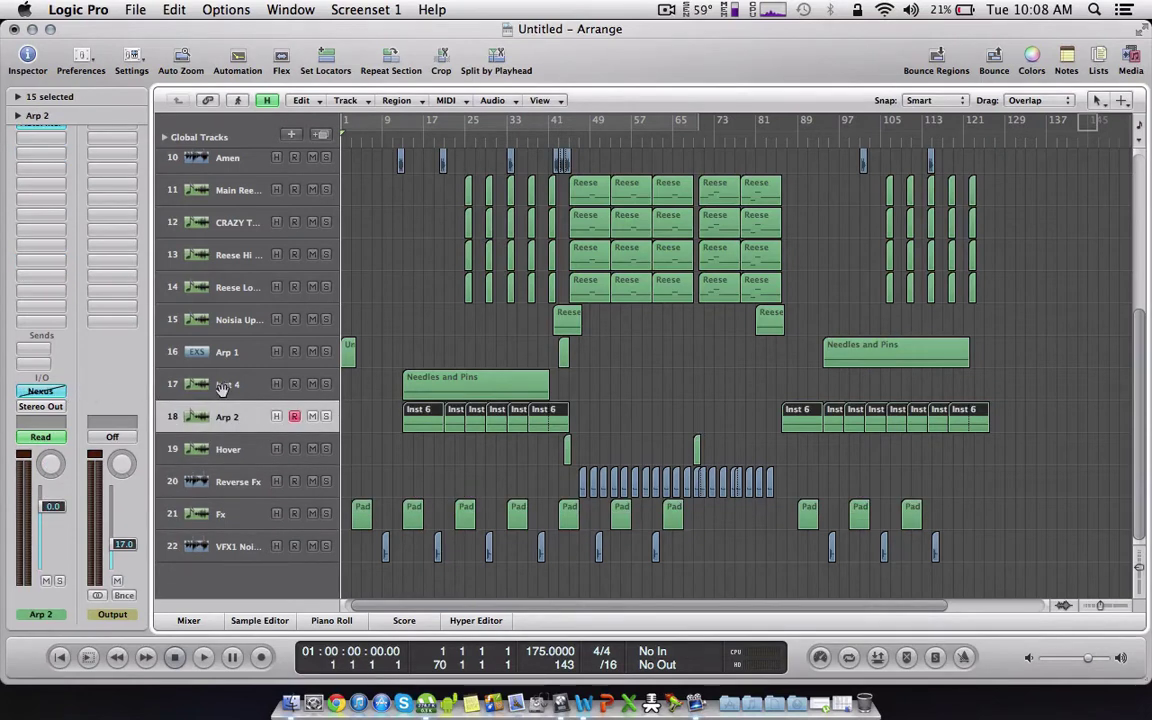
- Replace Nexus with the stereo EXS24 sampler on the Arp 2 track
{"action": "left_click", "coordinate": [222, 388]}
{"action": "left_click", "coordinate": [205, 315]}
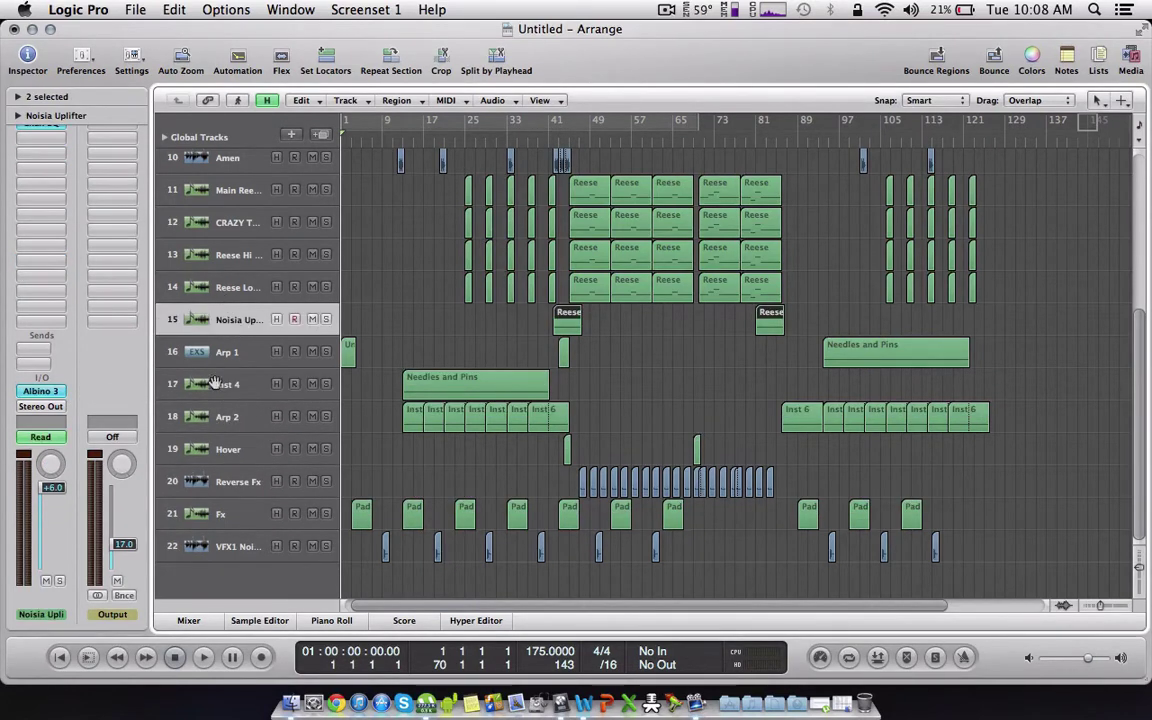
{"action": "left_click", "coordinate": [233, 286]}
{"action": "left_click", "coordinate": [222, 385]}
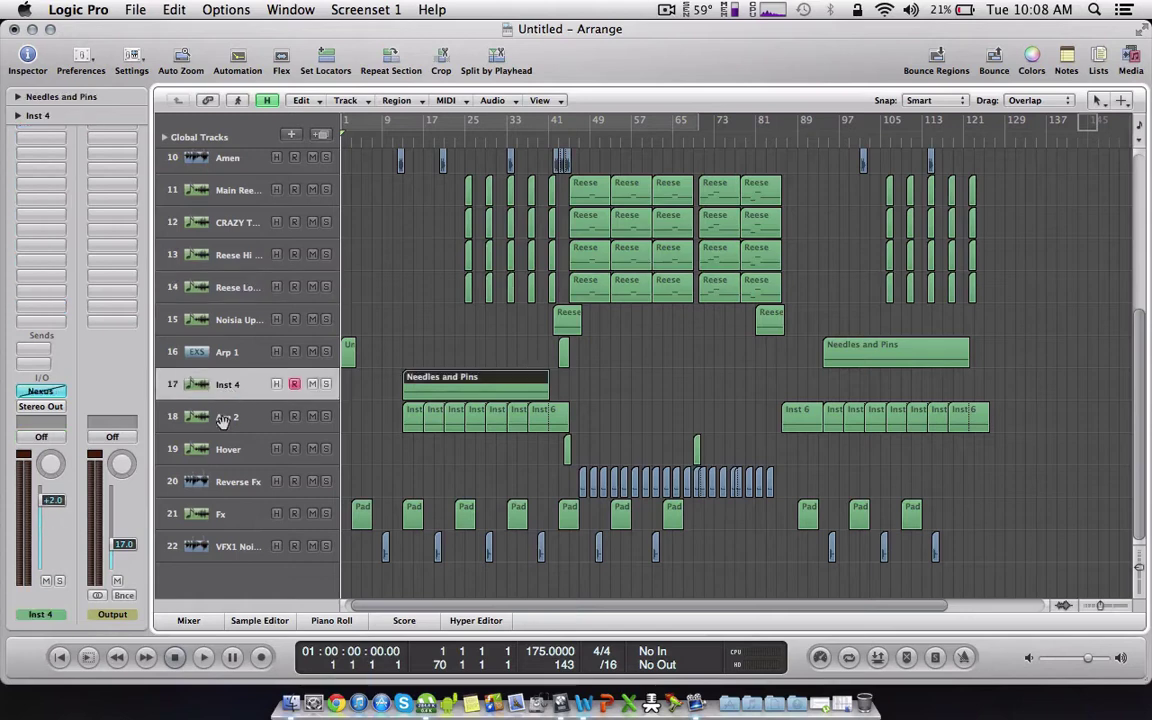
{"action": "left_click", "coordinate": [225, 414]}
{"action": "left_click", "coordinate": [42, 392]}
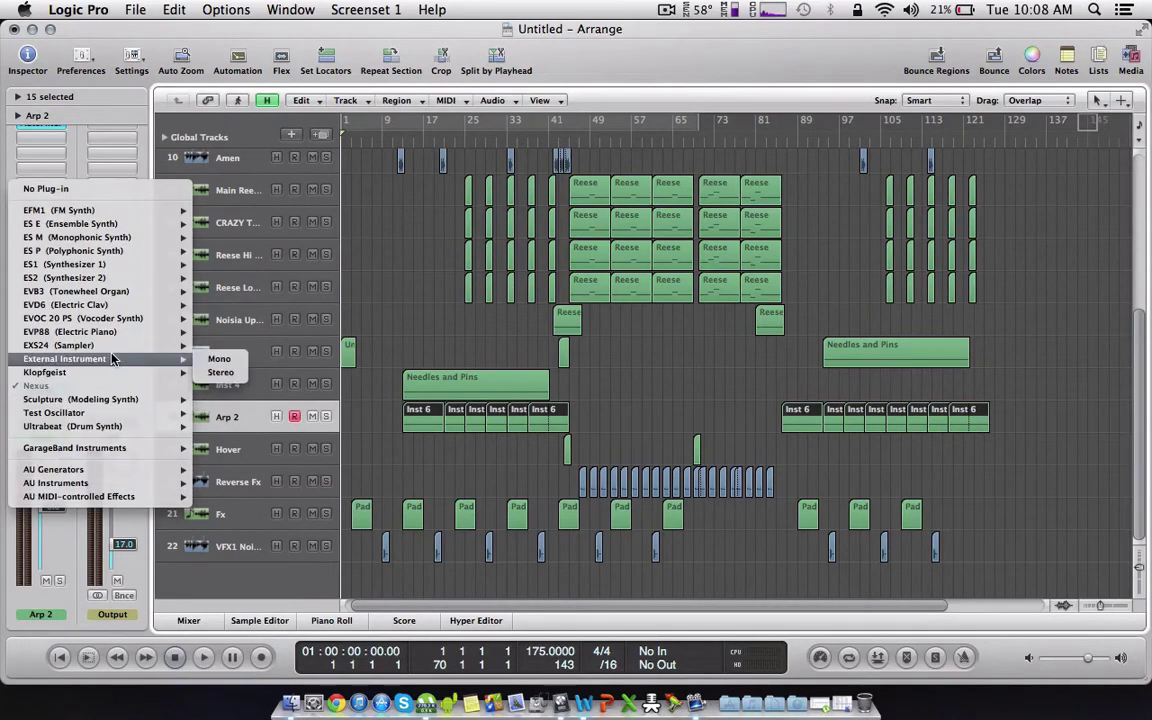
{"action": "mouse_move", "coordinate": [113, 347]}
{"action": "left_click", "coordinate": [225, 358]}
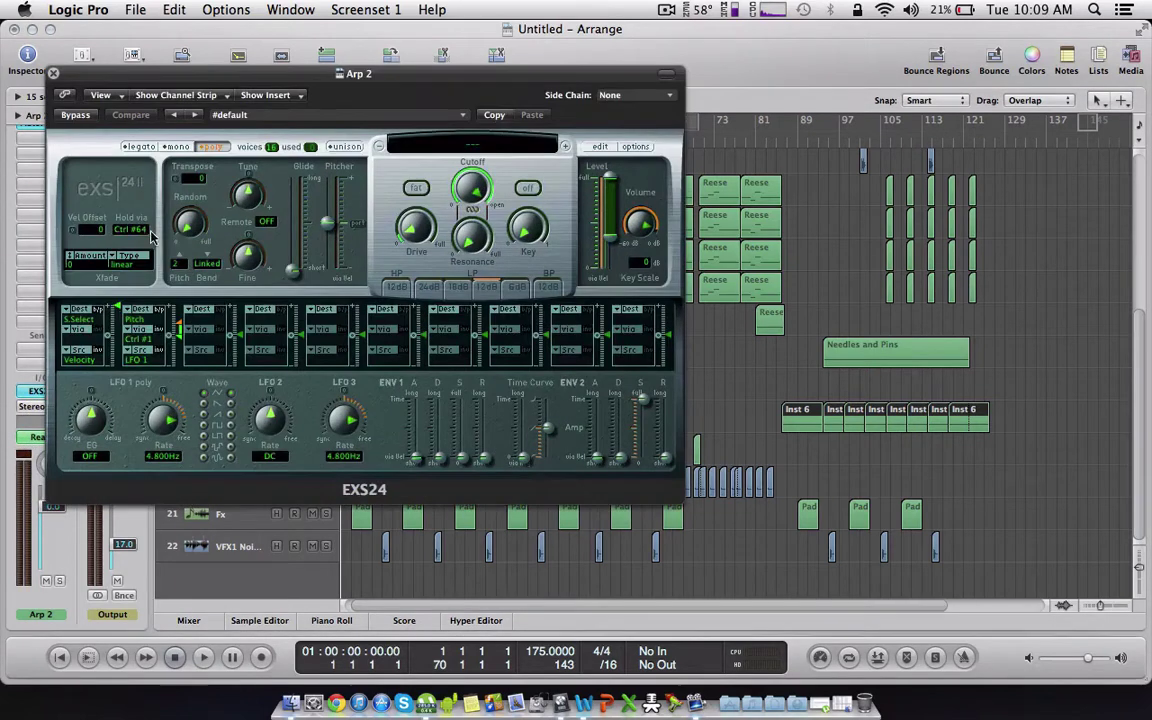
{"action": "left_click", "coordinate": [54, 75]}
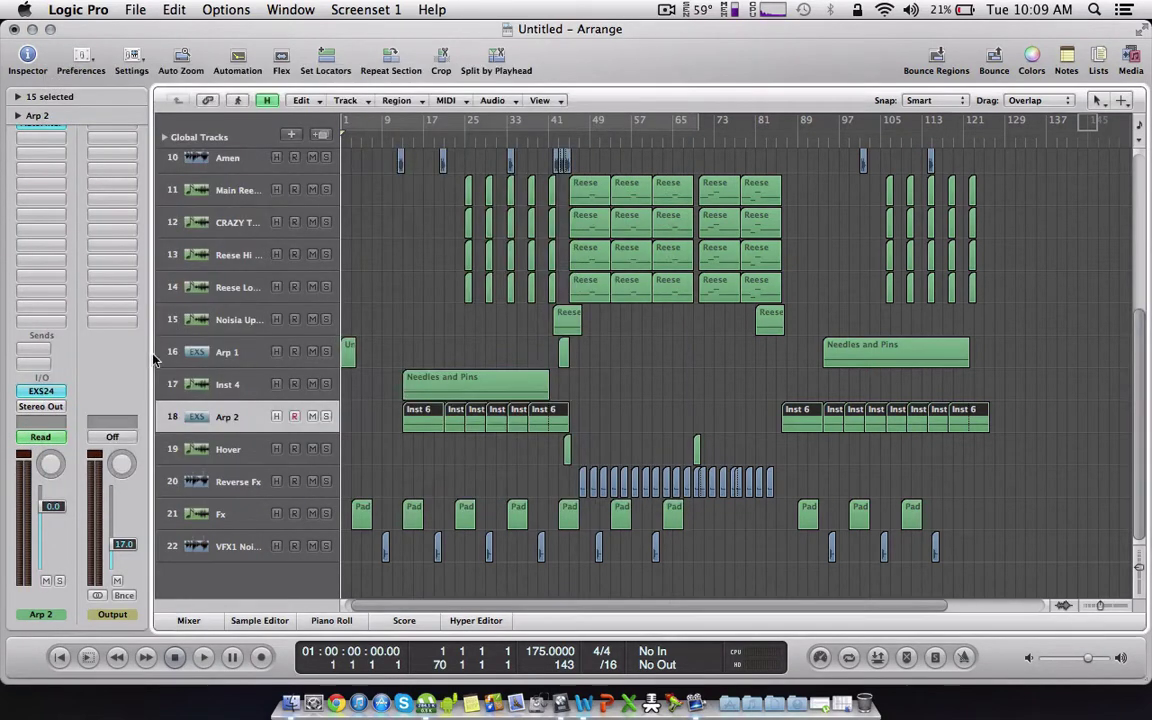
- Replace Nexus with EXS24 on Inst 4, then save and close the project
{"action": "left_click", "coordinate": [227, 386]}
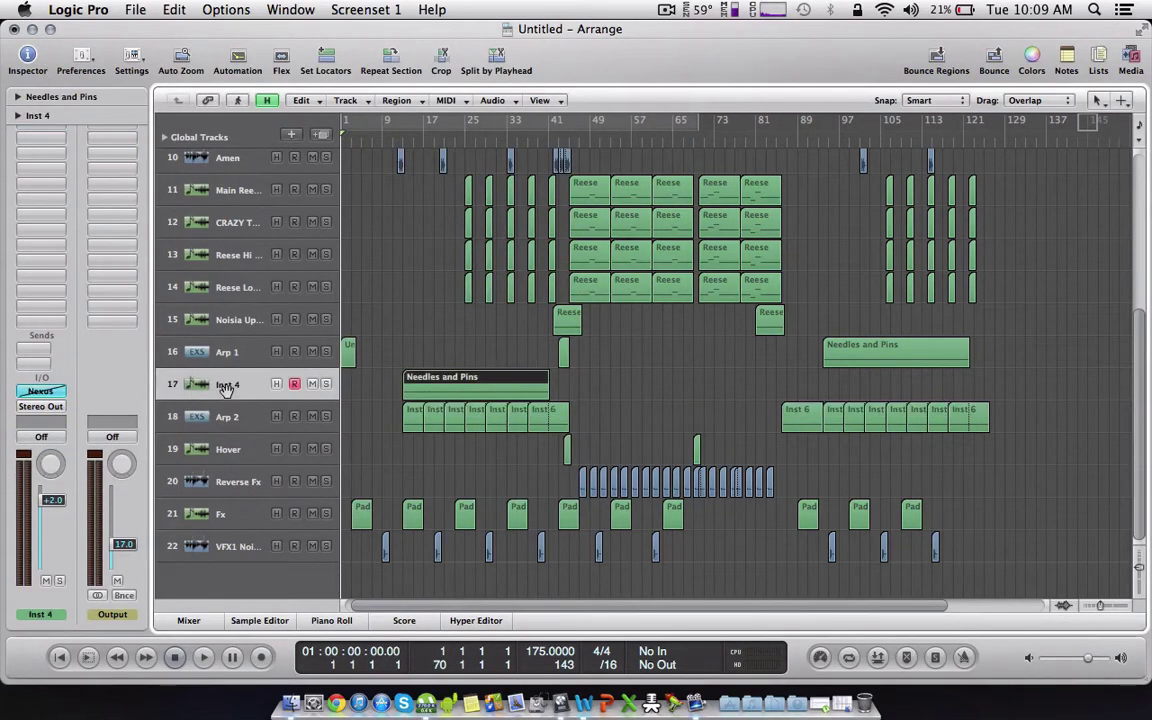
{"action": "left_click", "coordinate": [55, 397]}
{"action": "left_click", "coordinate": [101, 352]}
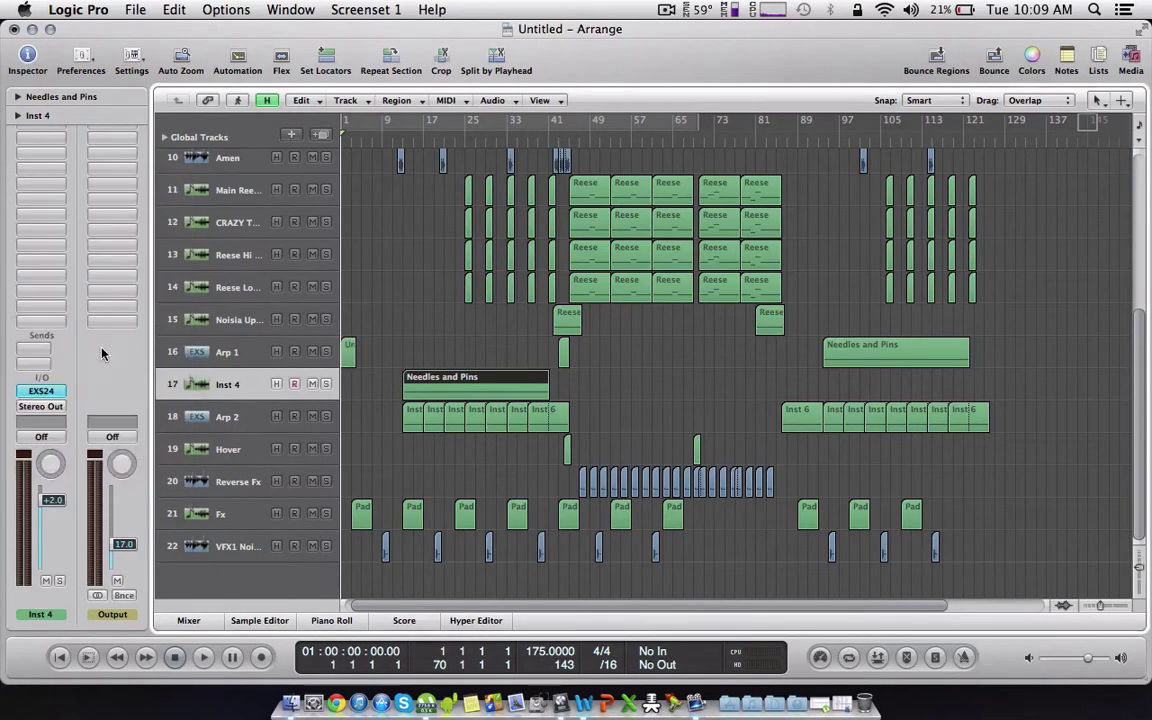
{"action": "left_click", "coordinate": [53, 68]}
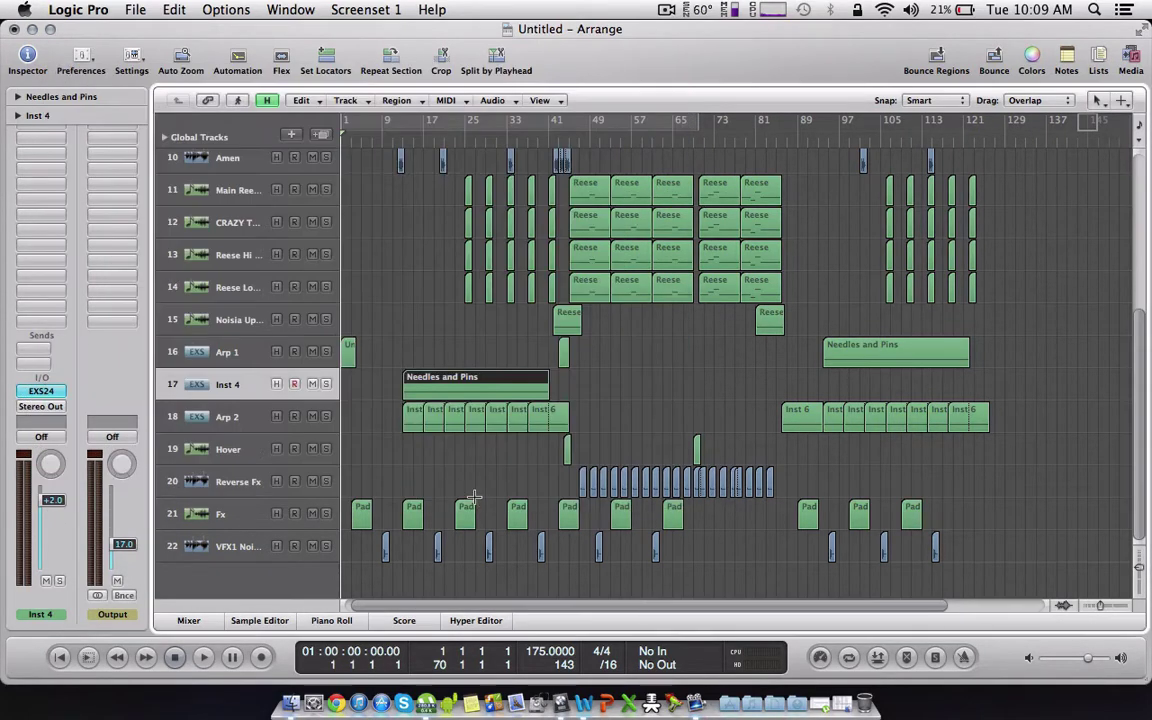
{"action": "key", "text": "super+s"}
{"action": "key", "text": "super+w"}
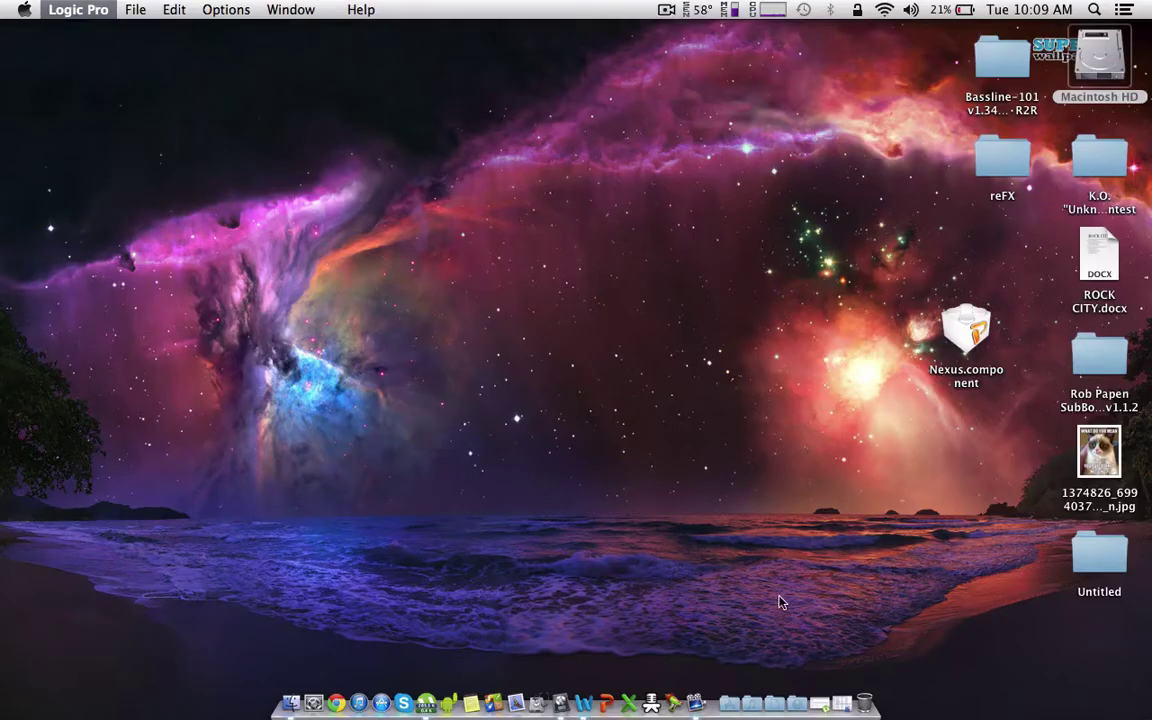
- Move Nexus.component from the desktop into Components, authorising with the admin password
{"action": "left_click", "coordinate": [755, 619]}
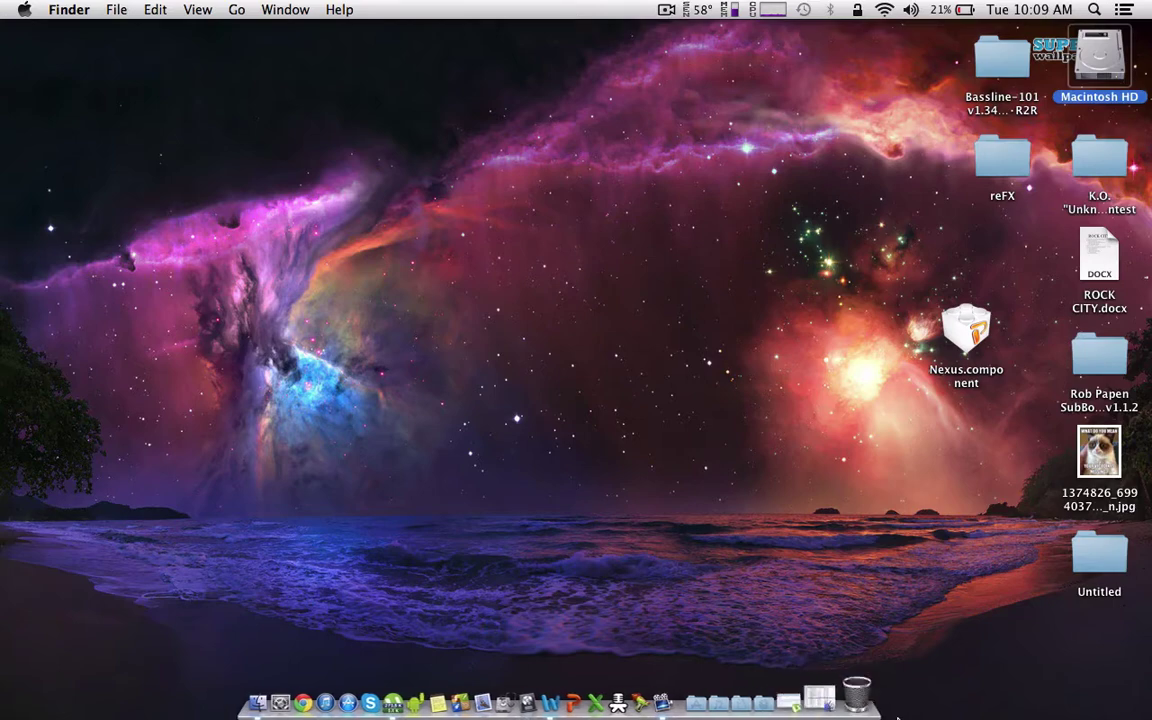
{"action": "left_click", "coordinate": [813, 700]}
{"action": "left_click_drag", "start_coordinate": [950, 328], "coordinate": [616, 418]}
{"action": "left_click", "coordinate": [604, 270]}
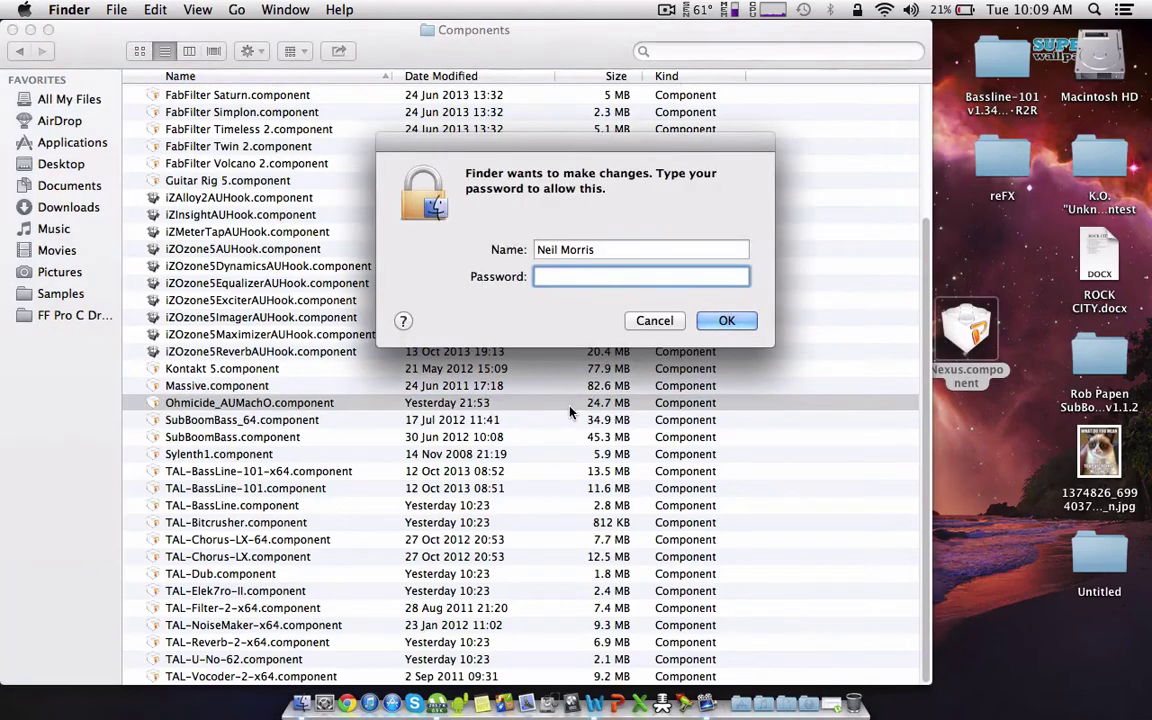
{"action": "type", "text": "•••••••••"}
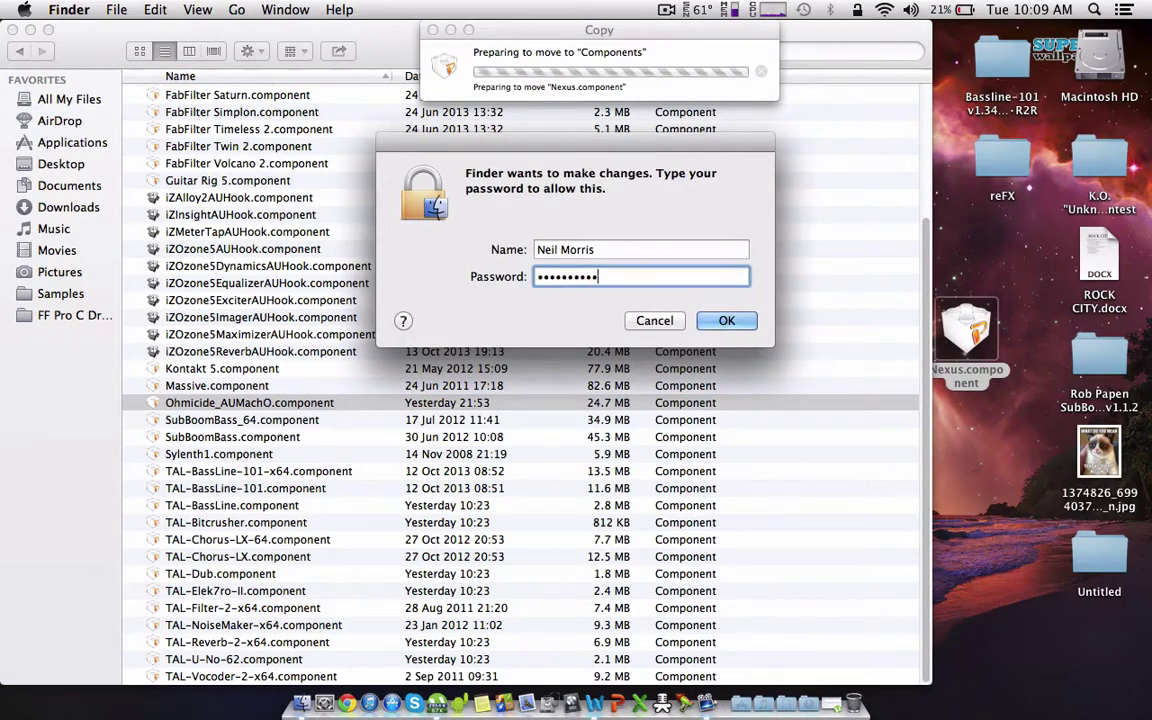
{"action": "key", "text": "Return"}
{"action": "left_click", "coordinate": [12, 30]}
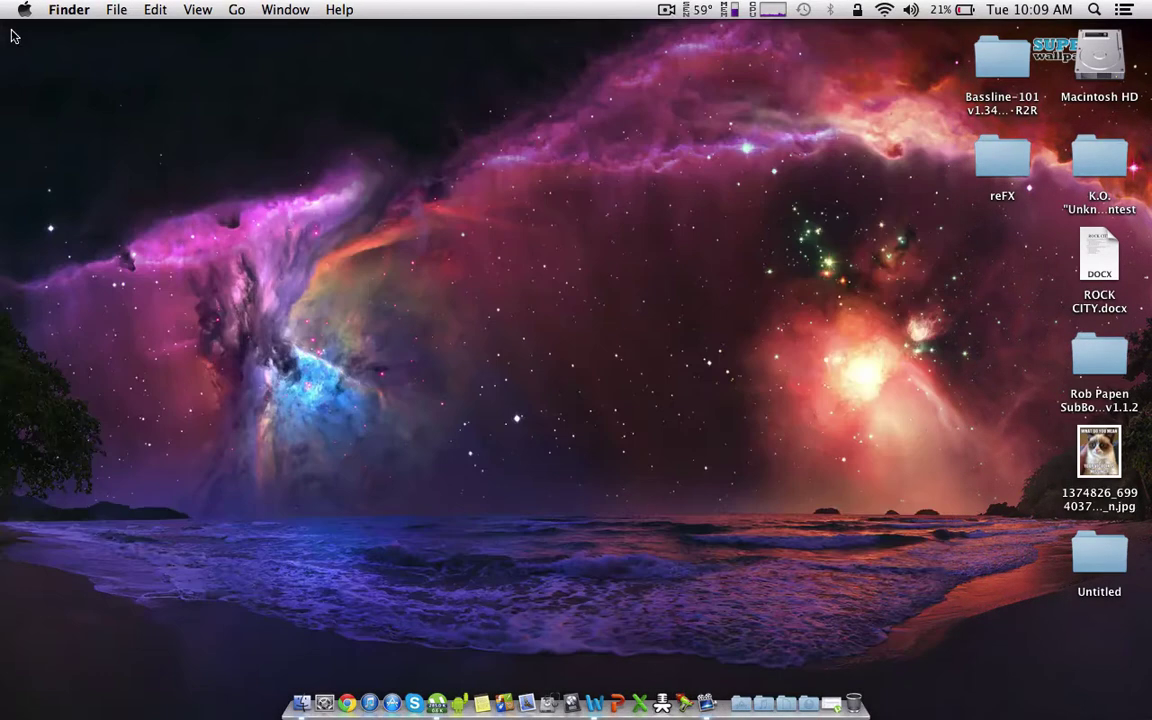
- Reopen the Untitled project from Music › Logic › Untitled
{"action": "left_click", "coordinate": [763, 700]}
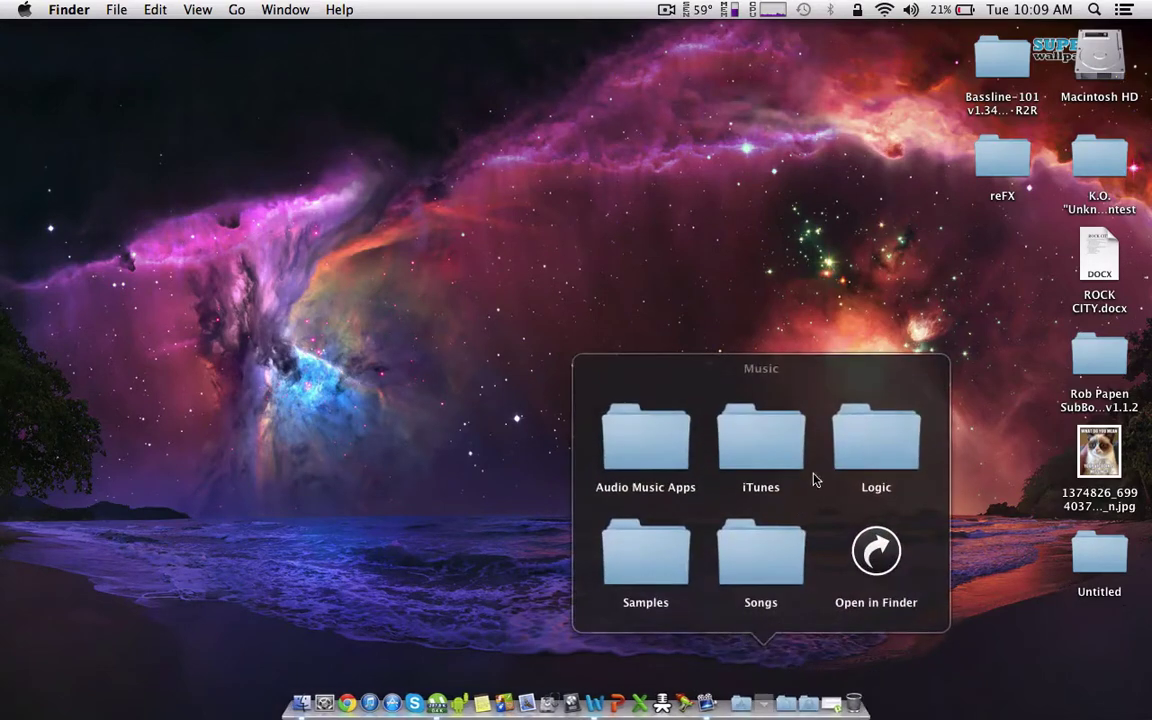
{"action": "left_click", "coordinate": [857, 425]}
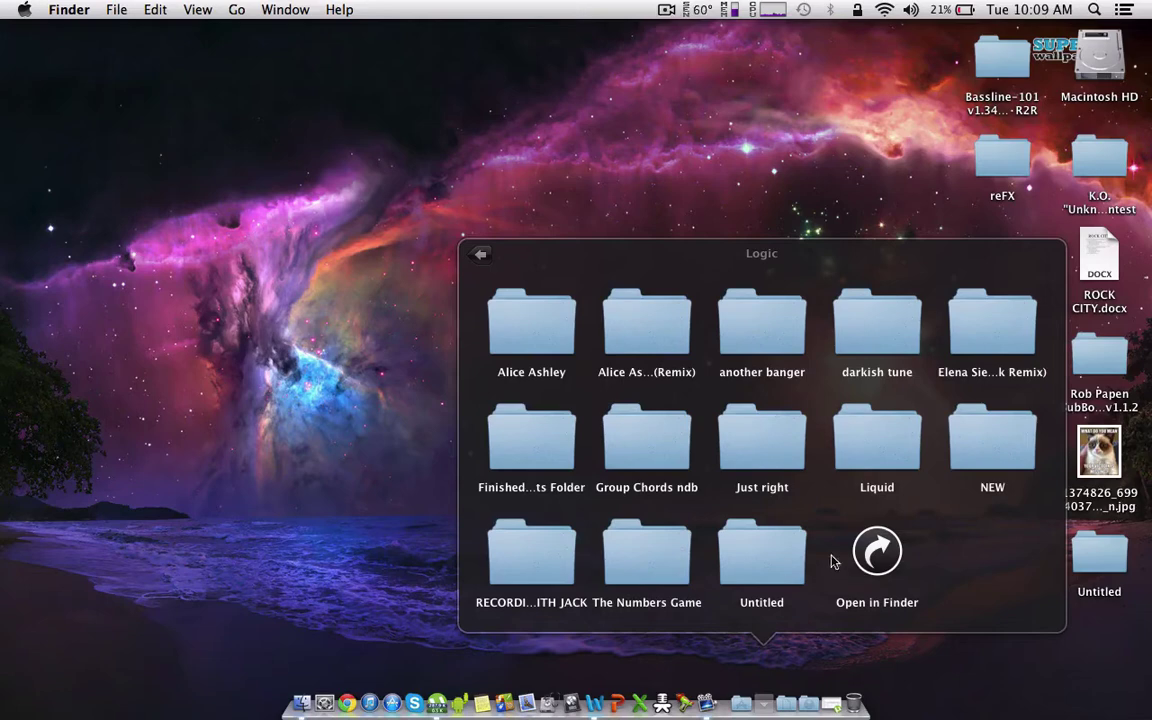
{"action": "left_click", "coordinate": [762, 553]}
{"action": "left_click", "coordinate": [762, 548]}
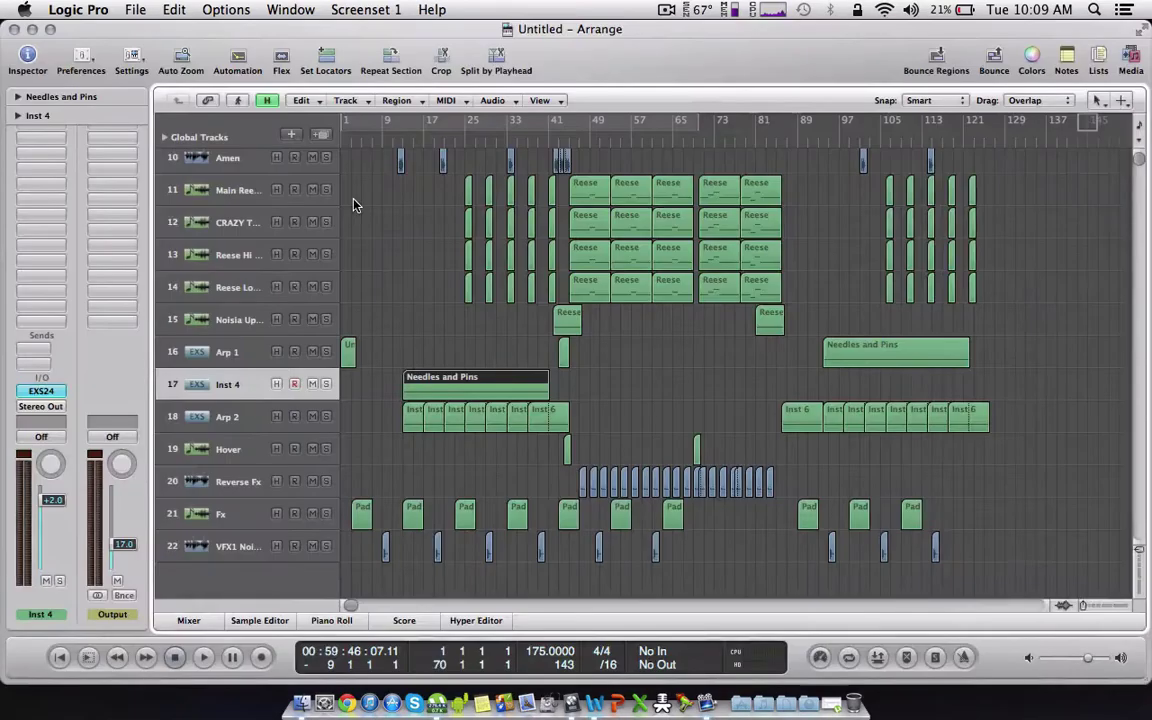
- Load AU Instruments › reFX › Nexus on the Inst 4 track
{"action": "left_click", "coordinate": [57, 393]}
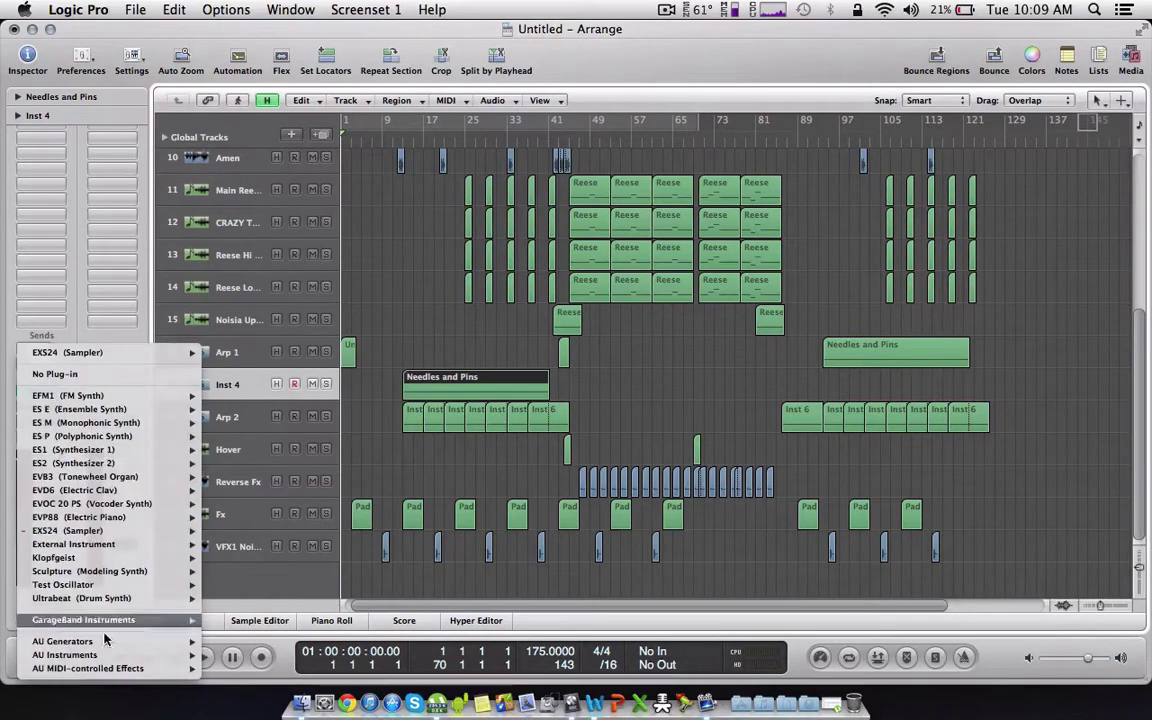
{"action": "mouse_move", "coordinate": [105, 656]}
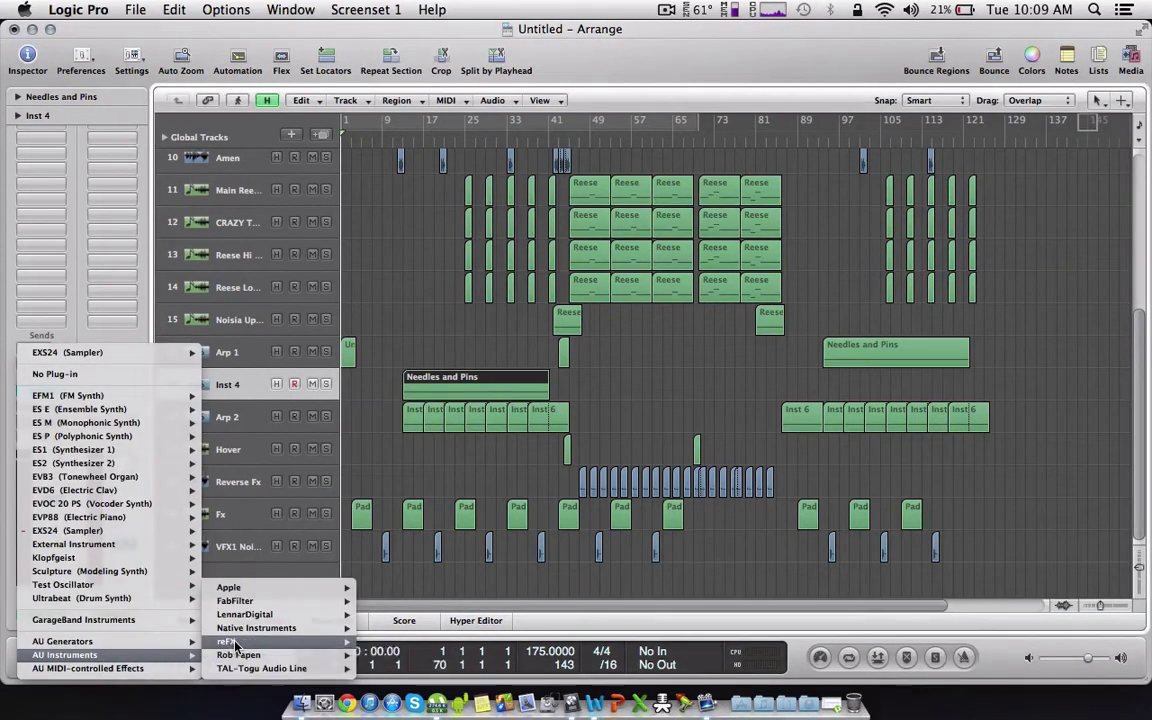
{"action": "left_click", "coordinate": [380, 645]}
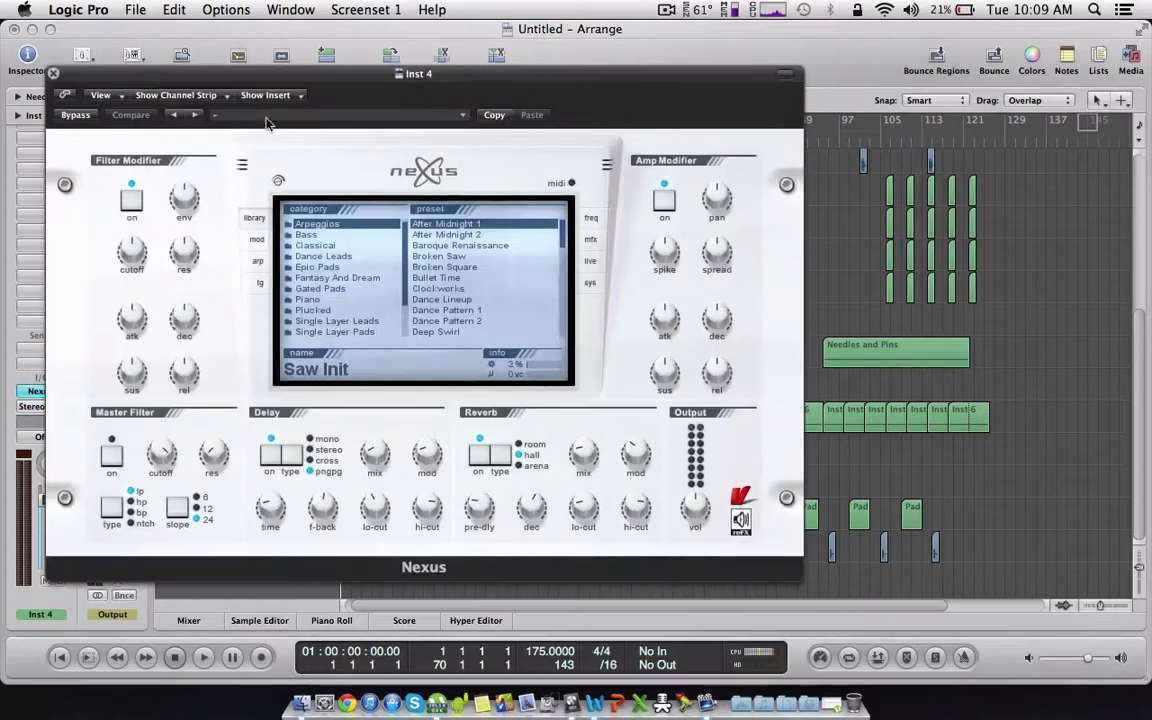
{"action": "left_click", "coordinate": [53, 73]}
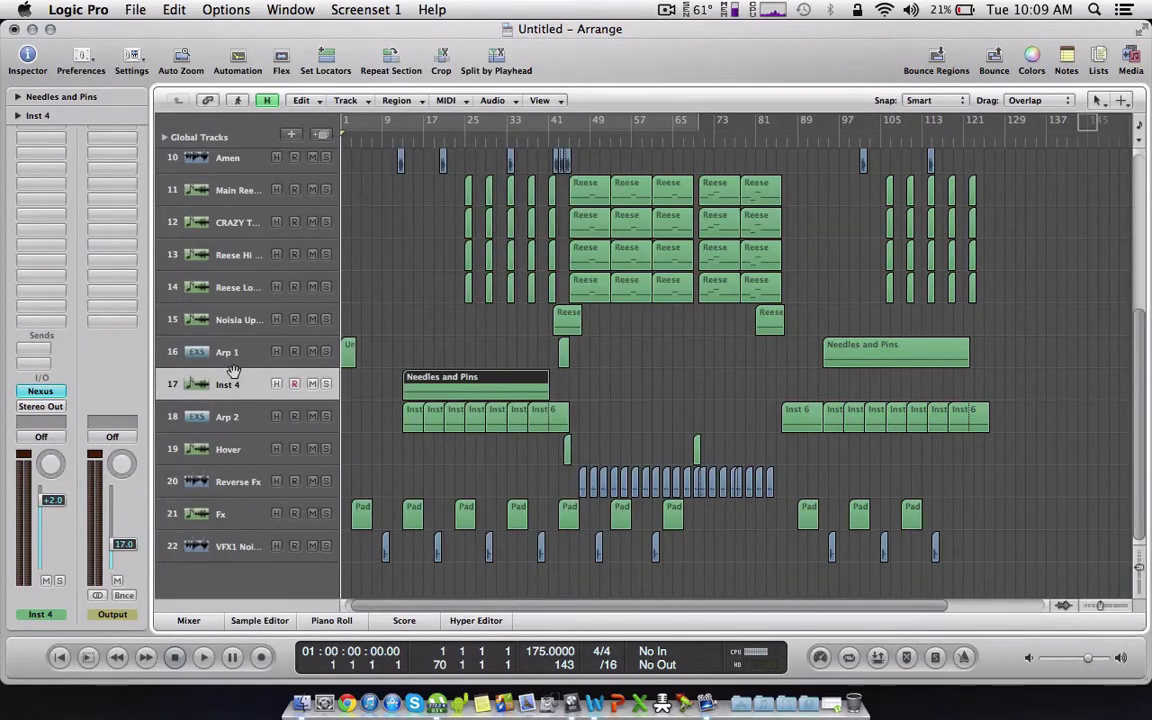
- Load AU Instruments › reFX › Nexus on the Arp 2 track
{"action": "left_click", "coordinate": [222, 417]}
{"action": "left_click", "coordinate": [55, 385]}
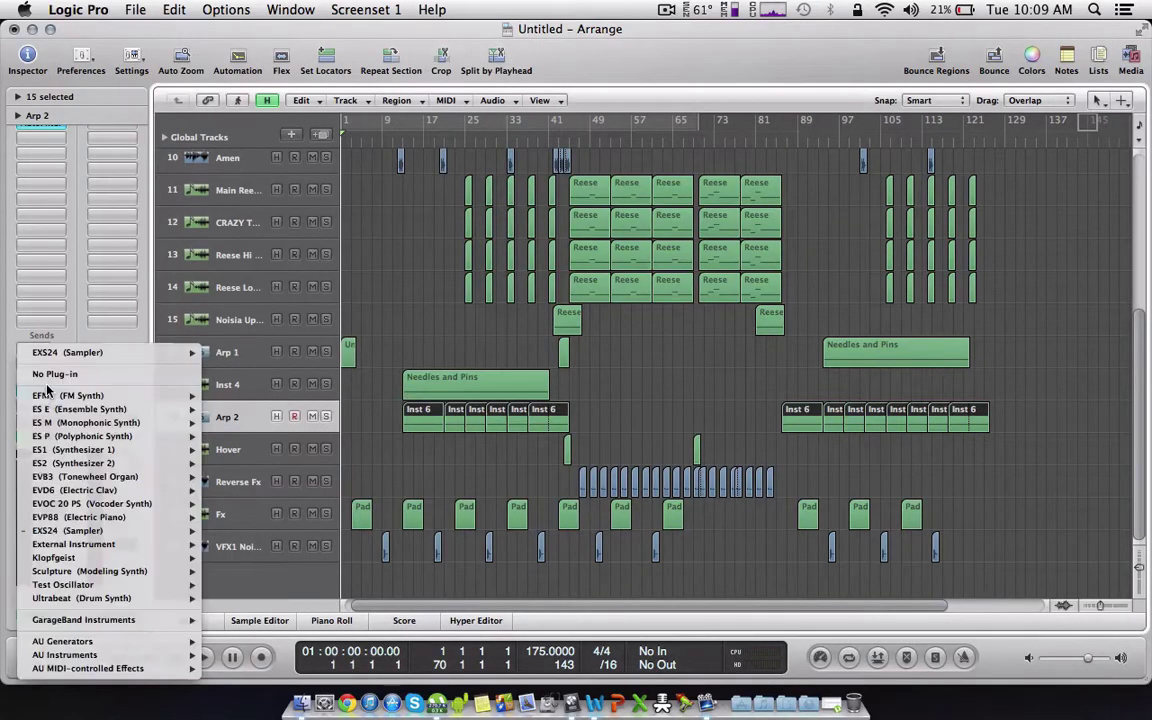
{"action": "mouse_move", "coordinate": [80, 655]}
{"action": "mouse_move", "coordinate": [245, 655]}
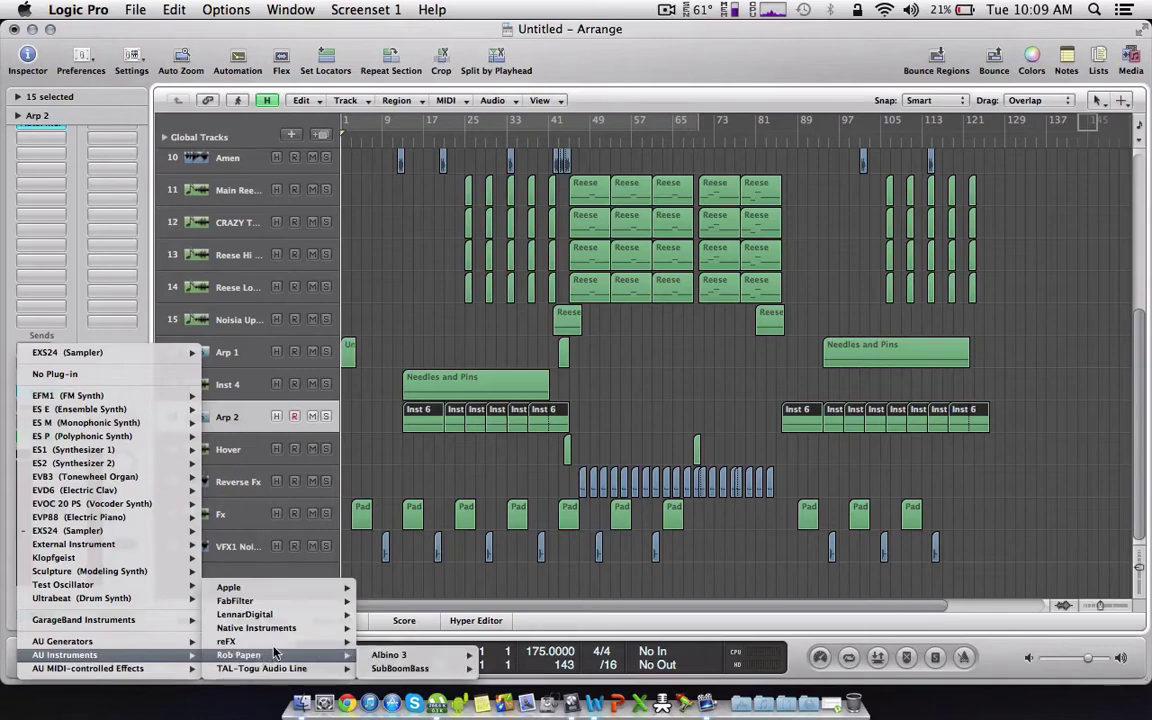
{"action": "left_click", "coordinate": [385, 641]}
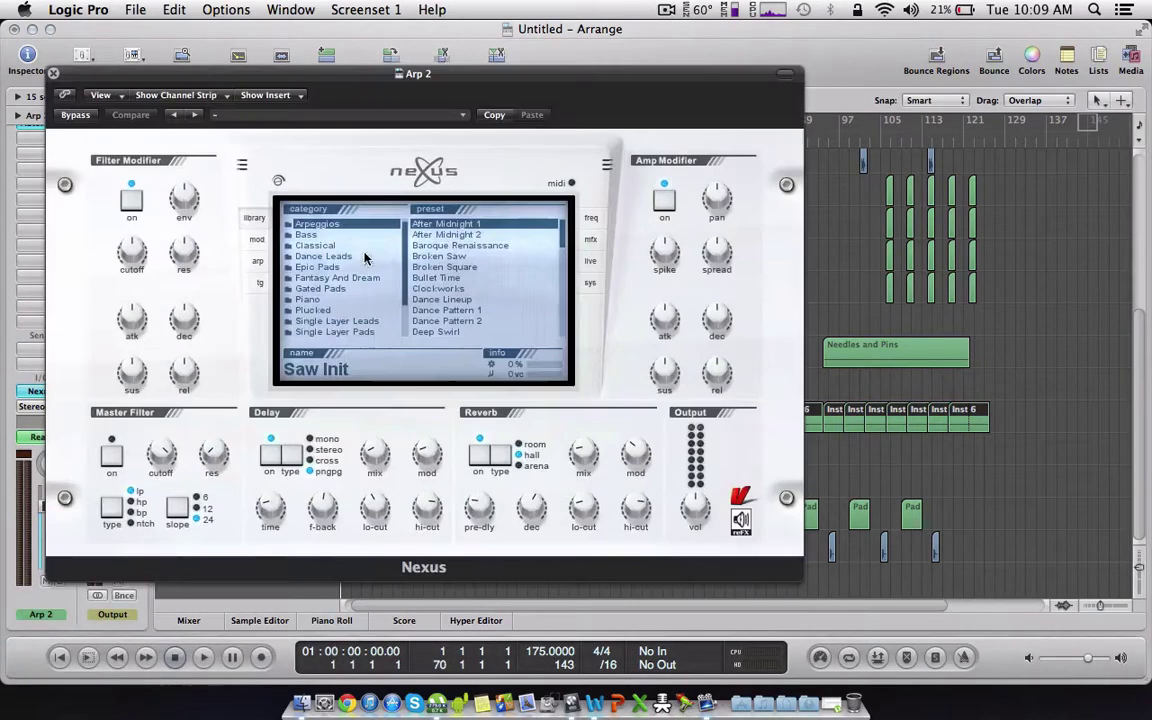
{"action": "left_click", "coordinate": [53, 73]}
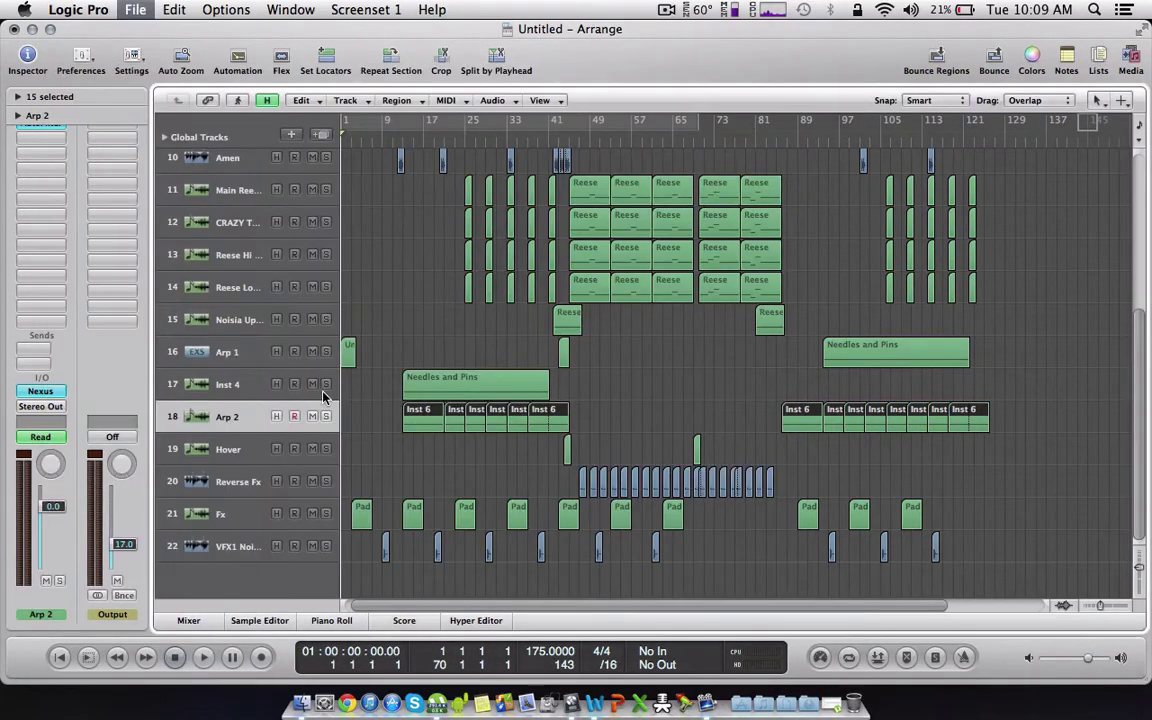
- Hide Logic Pro and reopen the Untitled project from Music › Logic › Untitled
{"action": "key", "text": "super+h"}
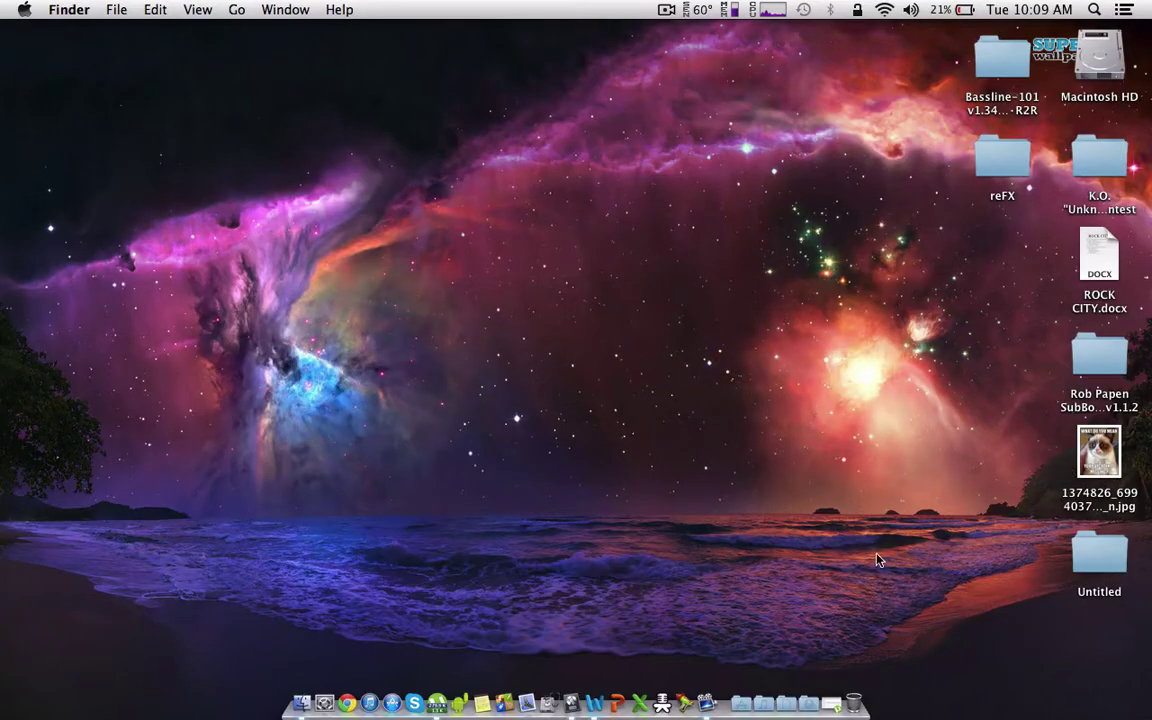
{"action": "left_click", "coordinate": [762, 703]}
{"action": "left_click", "coordinate": [868, 442]}
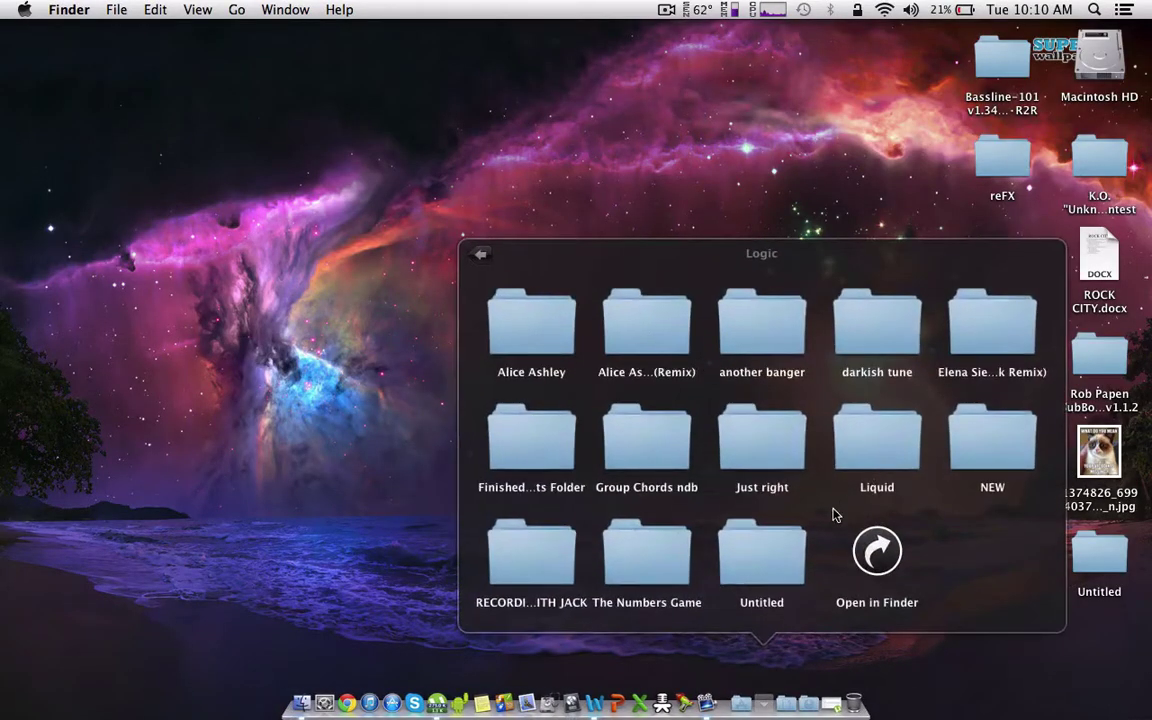
{"action": "left_click", "coordinate": [762, 555]}
{"action": "left_click", "coordinate": [720, 553]}
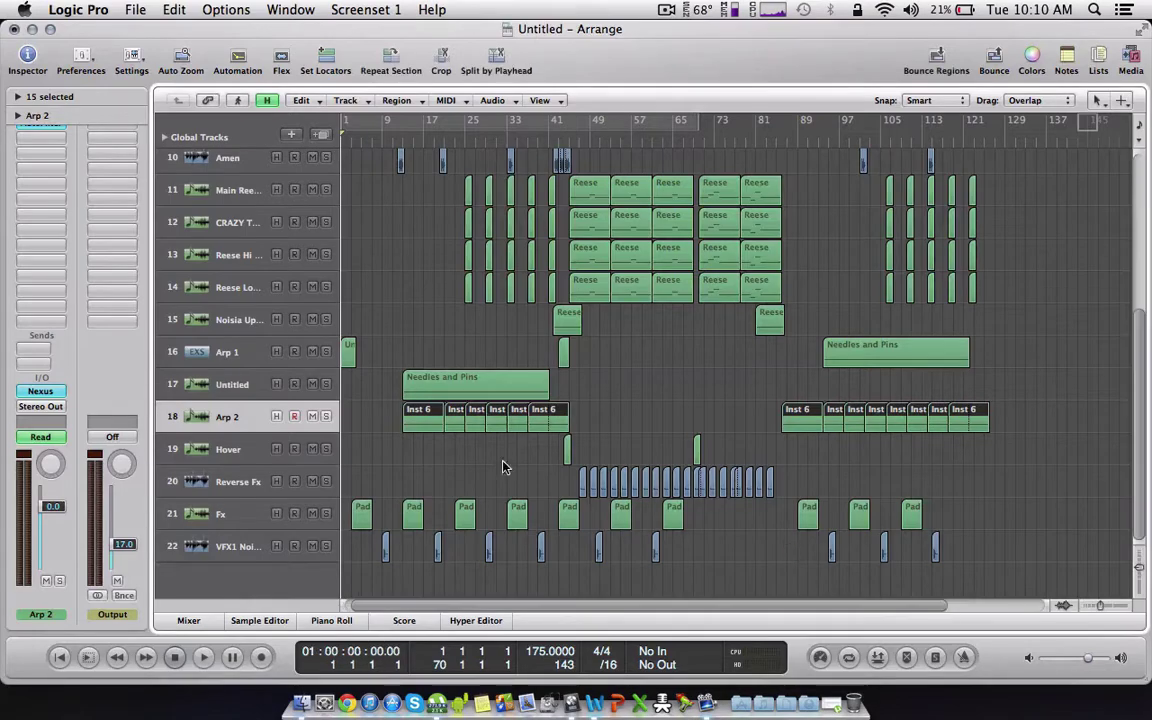
{"action": "left_click", "coordinate": [234, 394]}
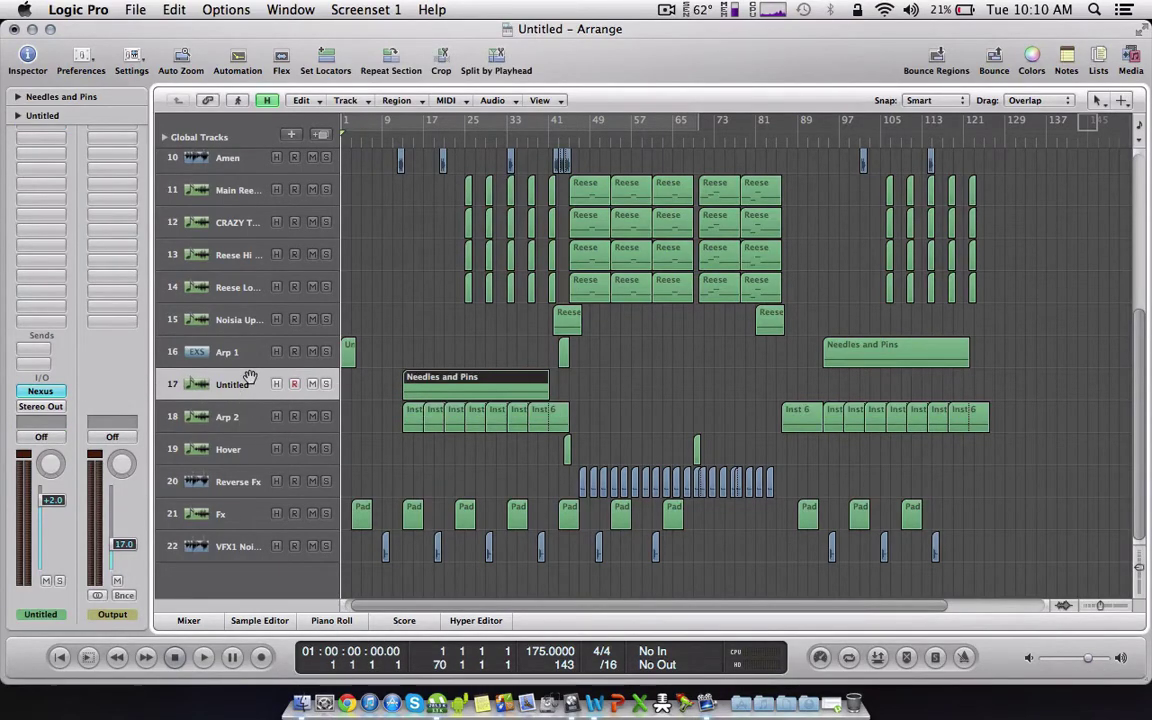
{"action": "key", "text": "super+s"}
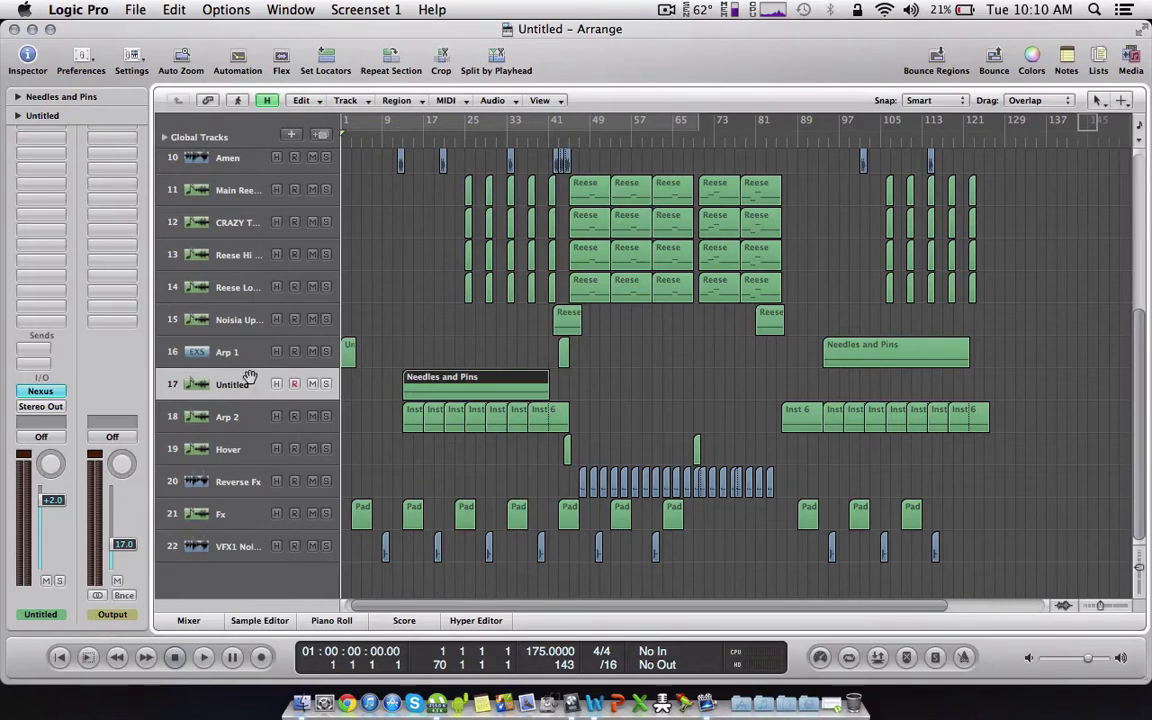